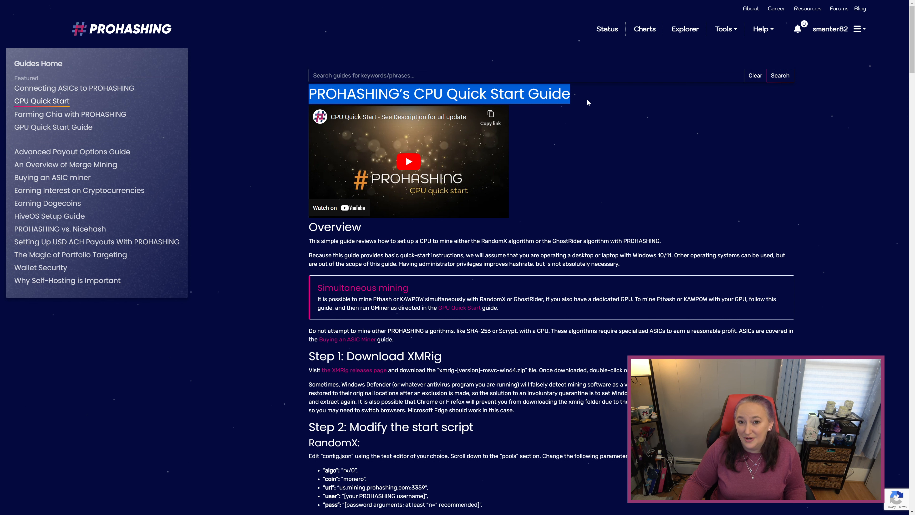
Scroll to the guide's Step 1 and highlight the instruction to visit the XMRig releases page.
click(591, 141)
scroll(527, 239, down, 3)
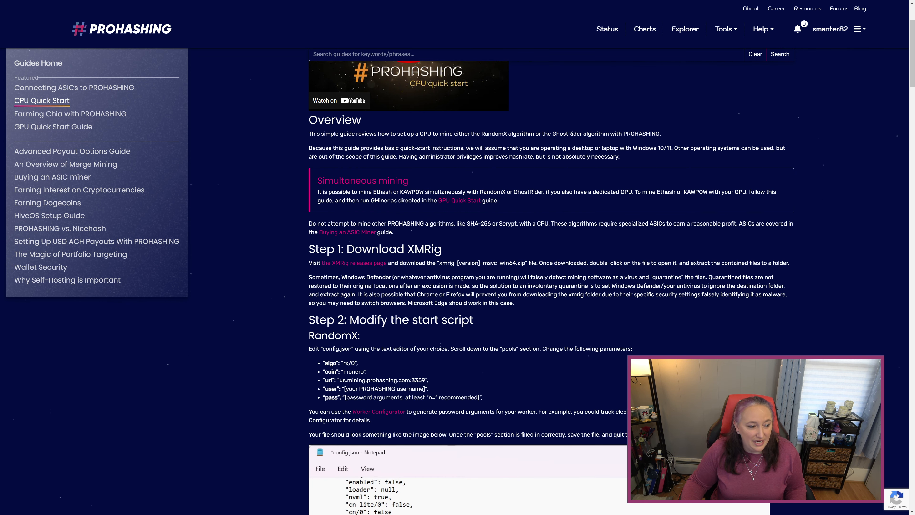
drag(308, 262, 410, 263)
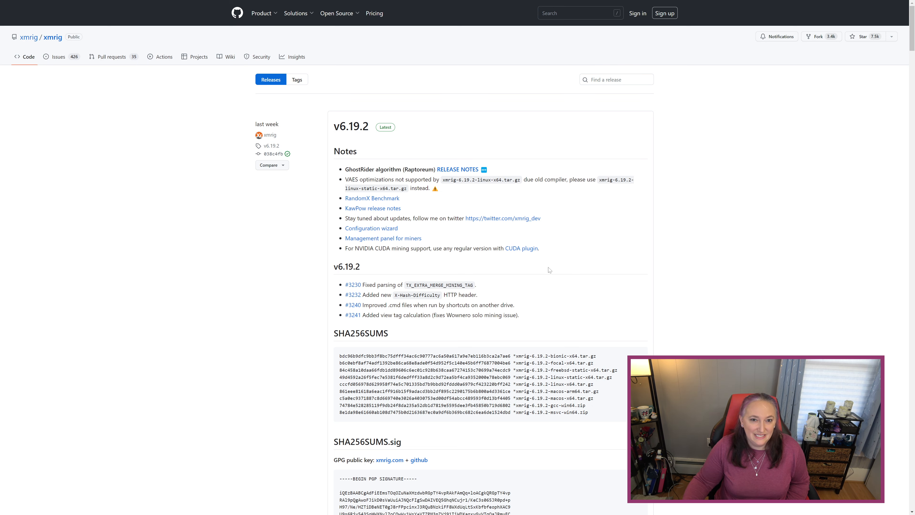
scroll(549, 270, down, 10)
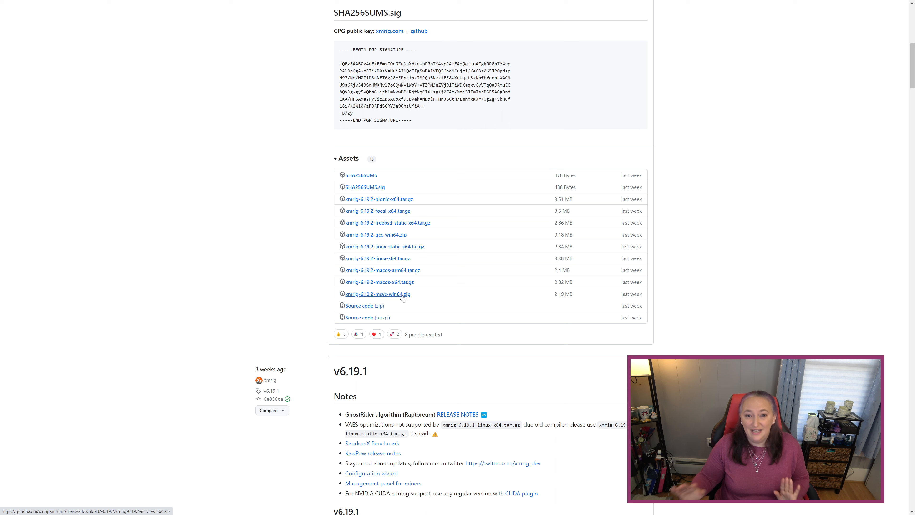
Download the xmrig-6.19.2-msvc-win64.zip asset from the v6.19.2 release.
click(400, 294)
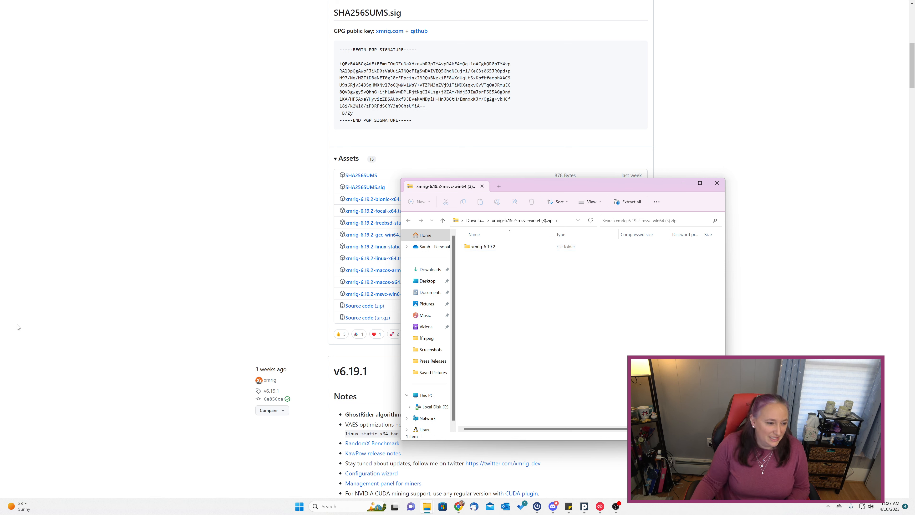
Open the xmrig-6.19.2 folder in the zip to view its 10 files, including xmrig.exe and config.json.
click(485, 246)
double_click(484, 246)
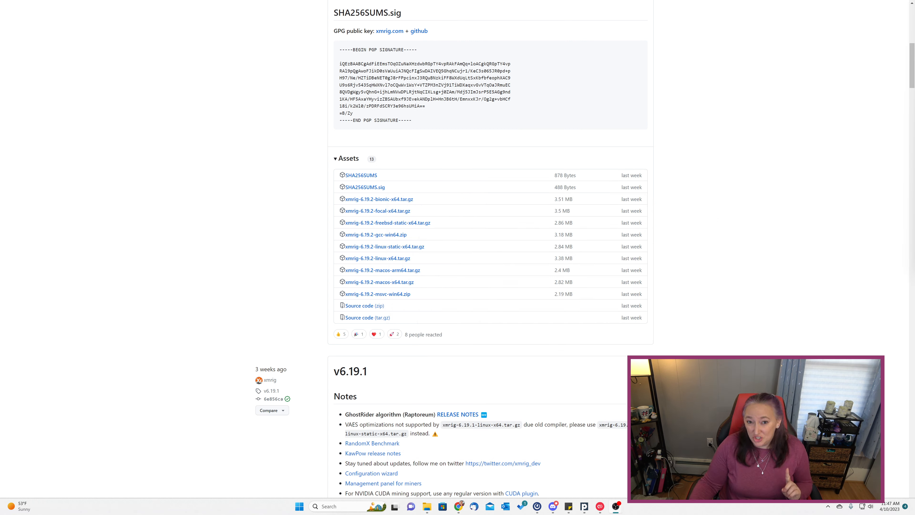
click(299, 506)
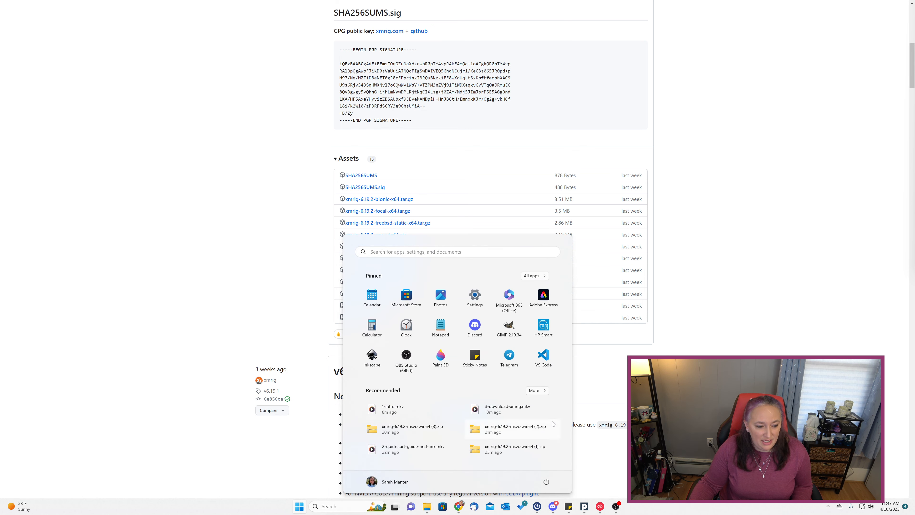
Go through Settings > Privacy & security > Windows Security to Virus & threat protection.
click(476, 295)
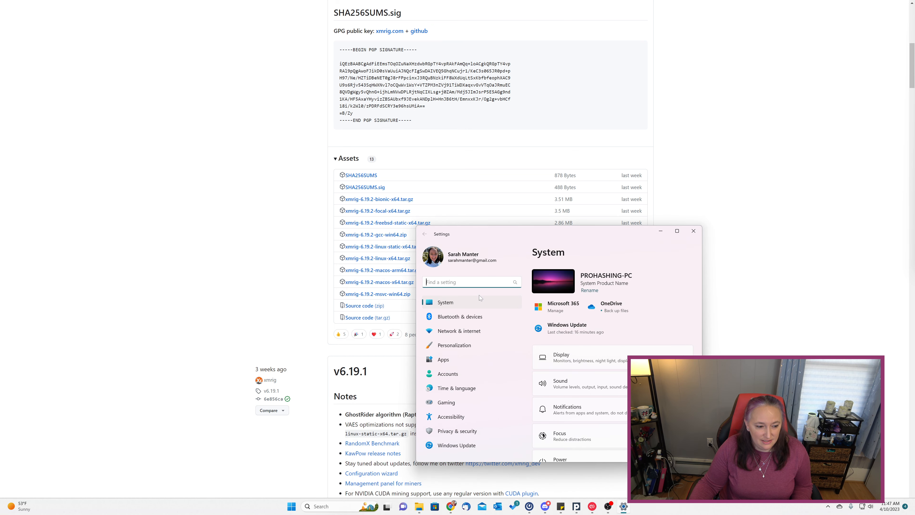
click(480, 431)
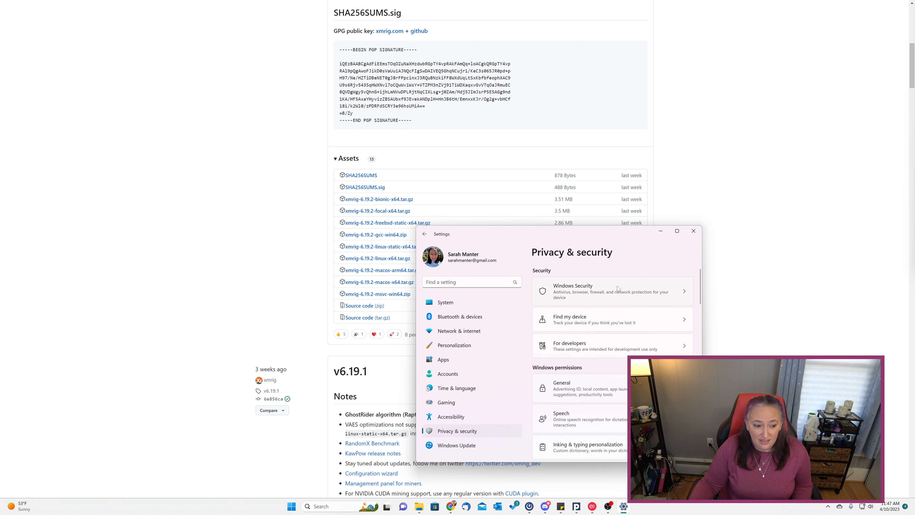
click(618, 291)
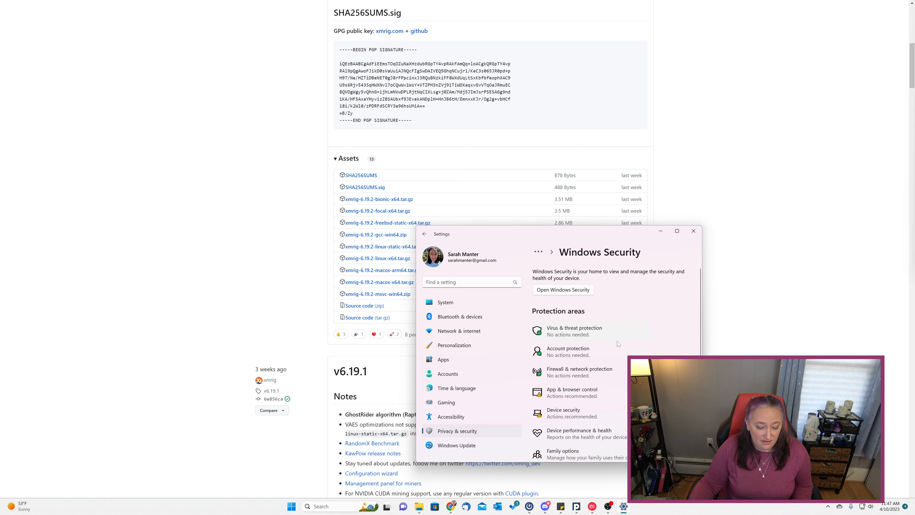
click(614, 330)
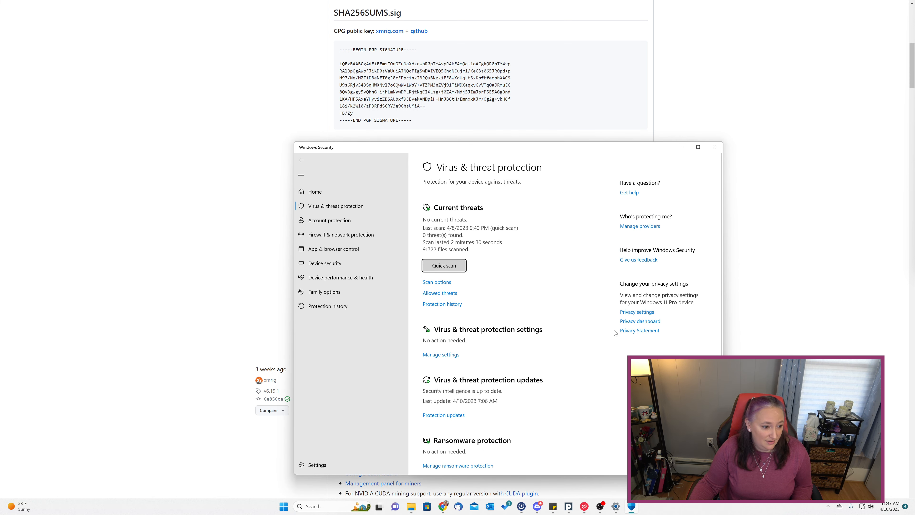
Open Defender's Exclusions list under Manage settings and begin adding a new exclusion.
scroll(558, 335, down, 1)
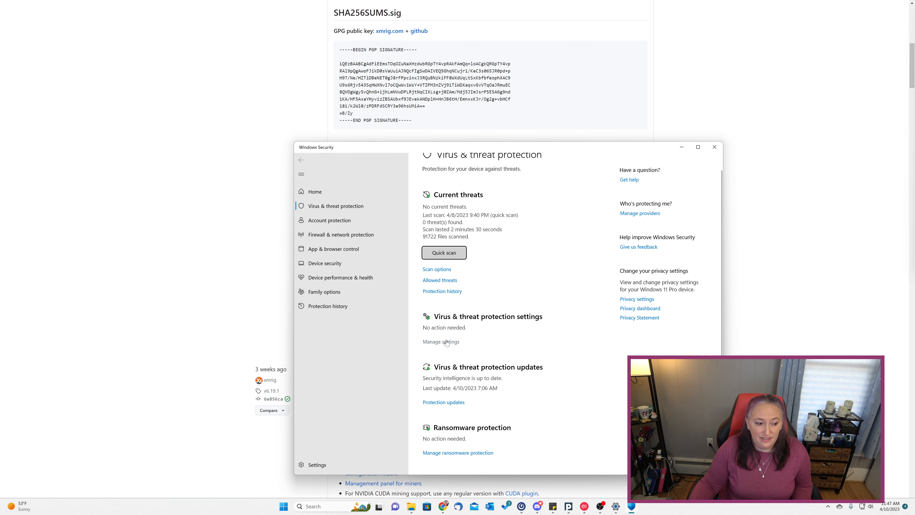
scroll(447, 342, up, 1)
click(440, 351)
scroll(476, 397, down, 4)
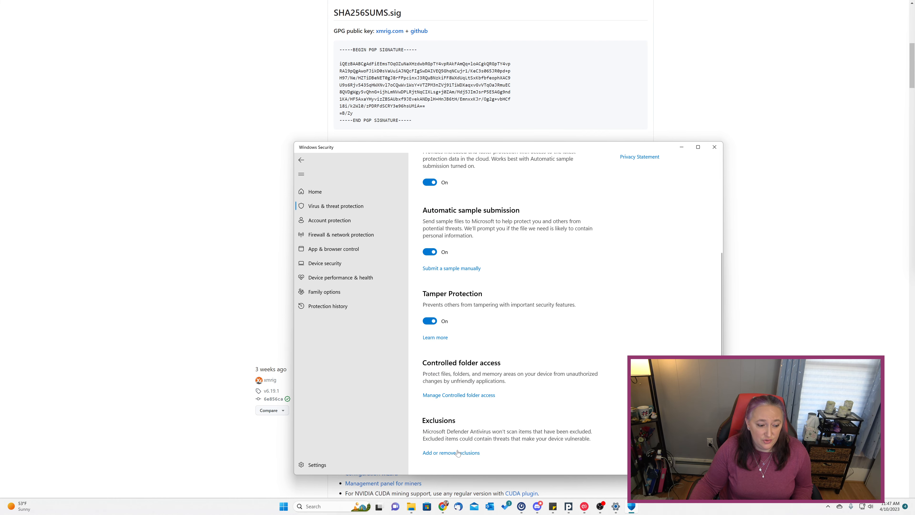
click(451, 452)
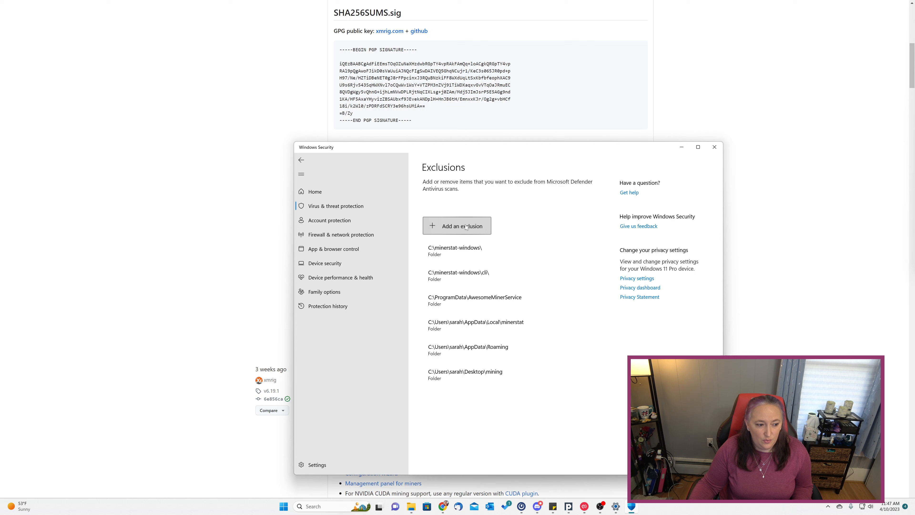
click(457, 225)
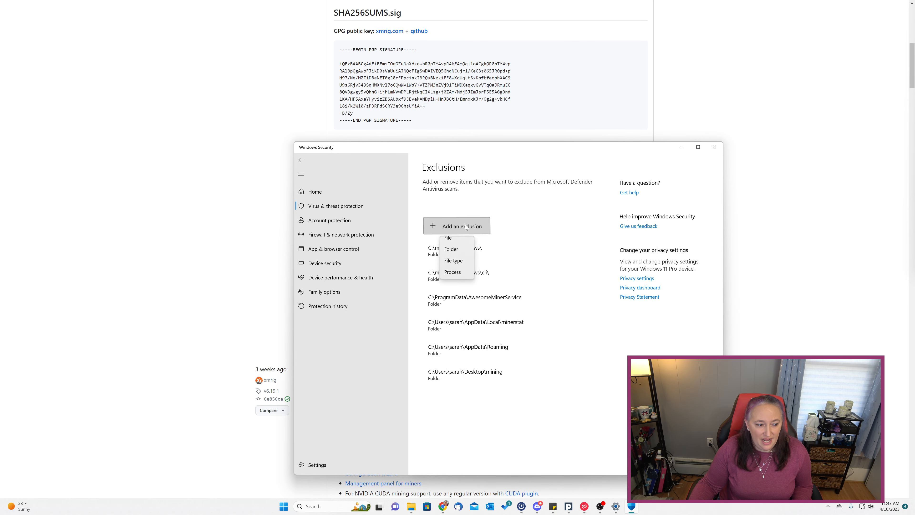
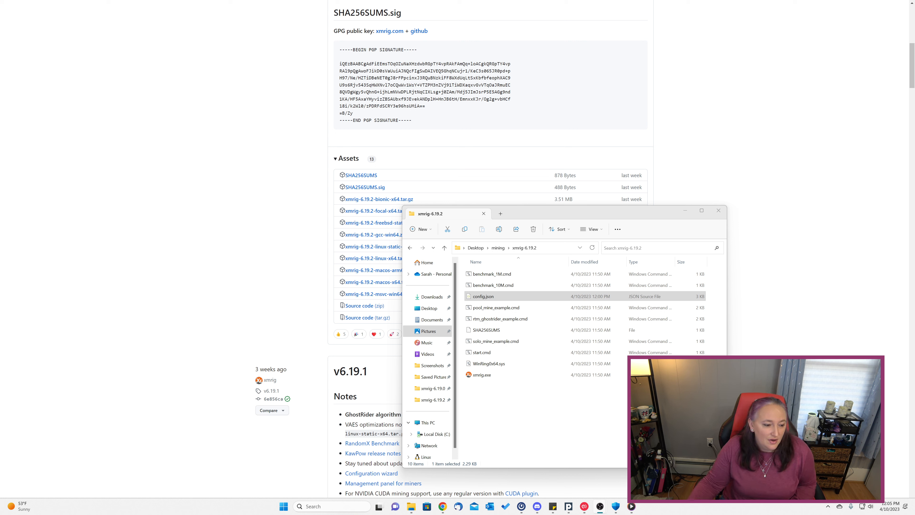
Open config.json from the xmrig-6.19.2 folder in Notepad using Open with.
right_click(495, 296)
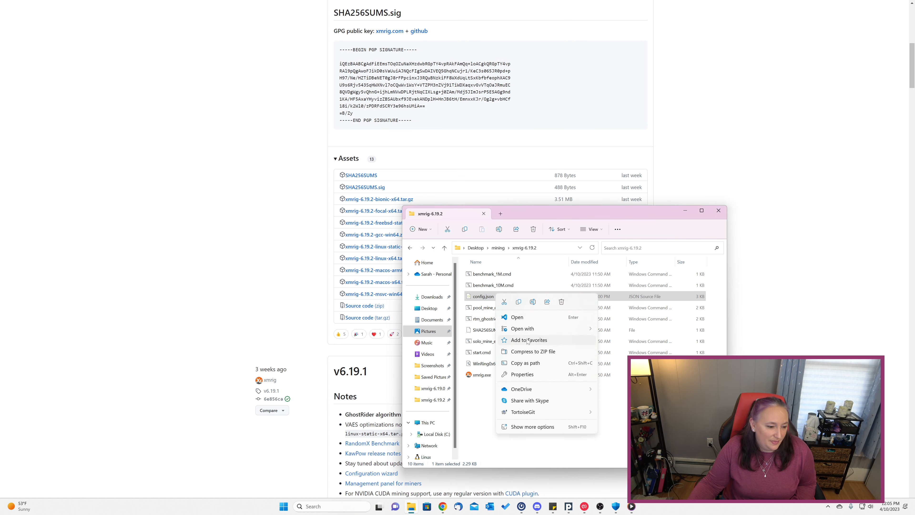
mouse_move(574, 328)
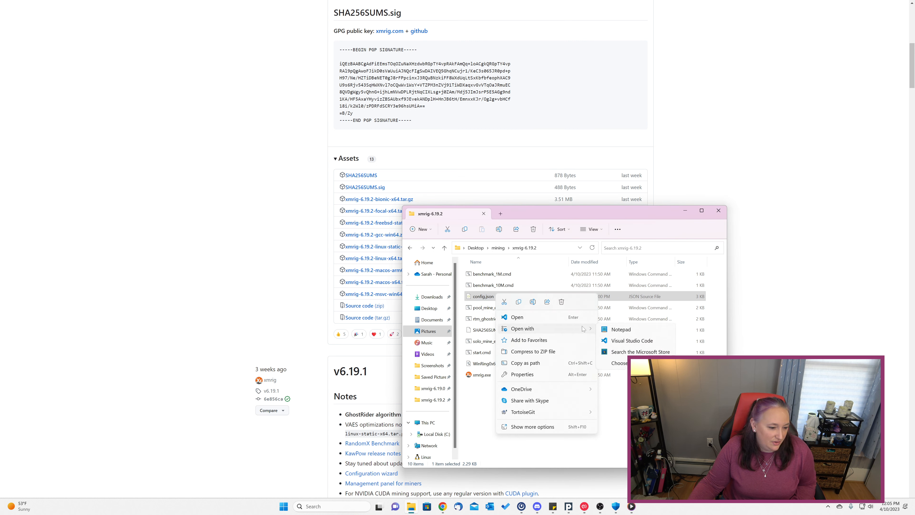
click(621, 328)
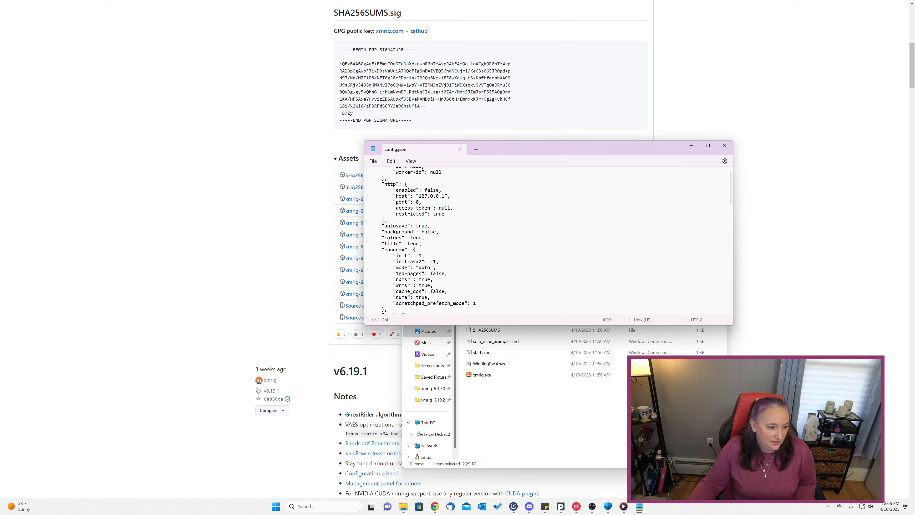
In the pools entry, change algo to rx/0 and coin to monero.
scroll(547, 240, down, 20)
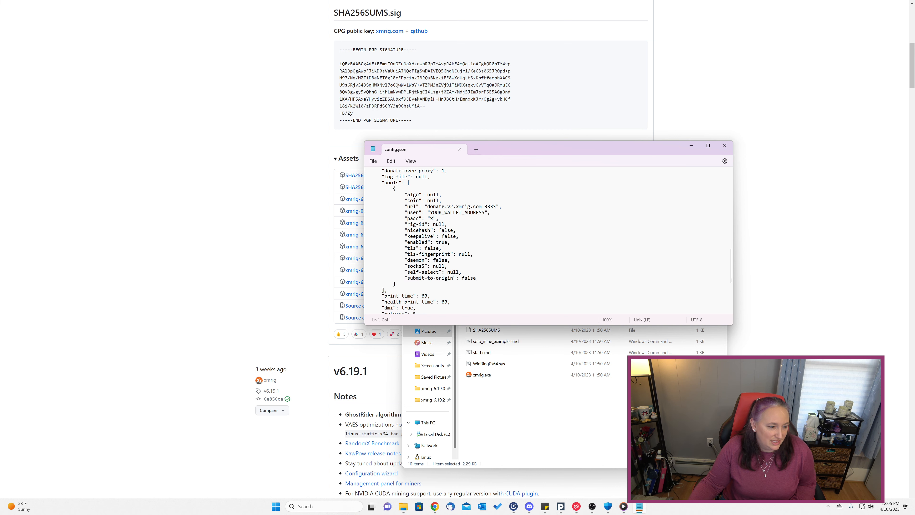
drag(427, 194, 439, 195)
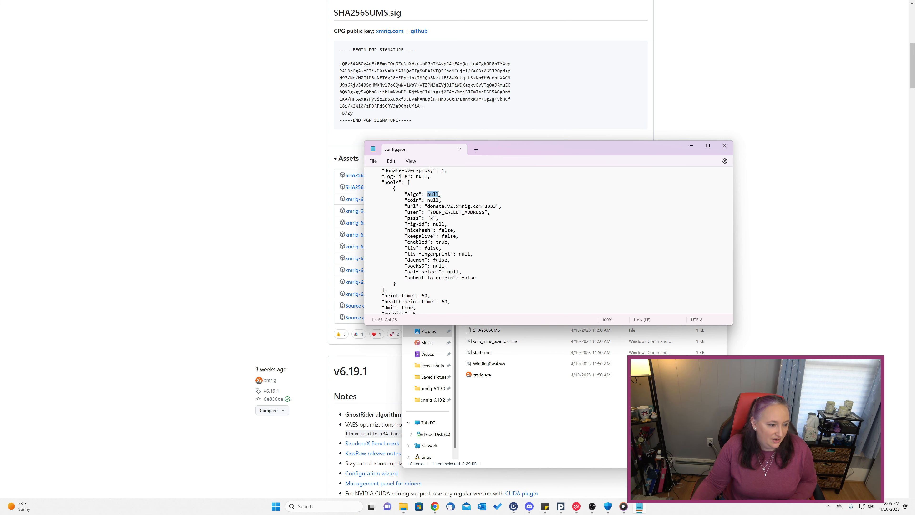
text("rx/)
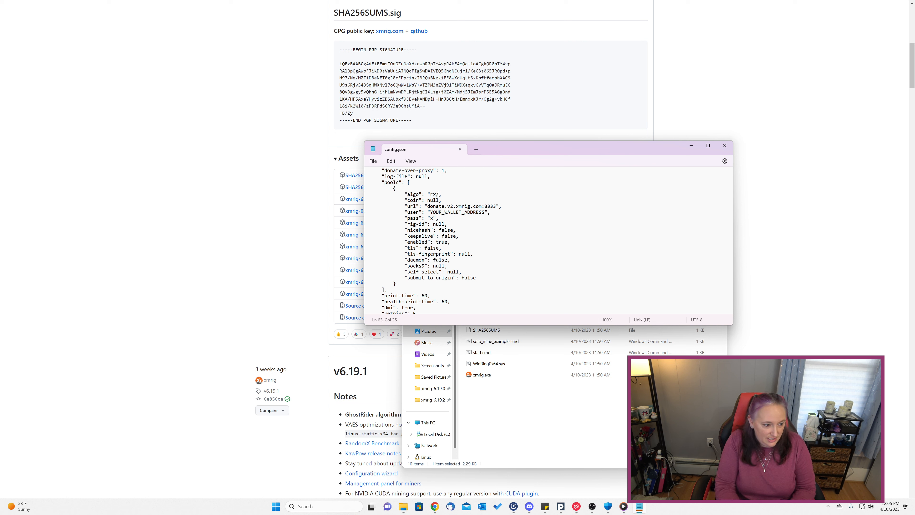
text(0")
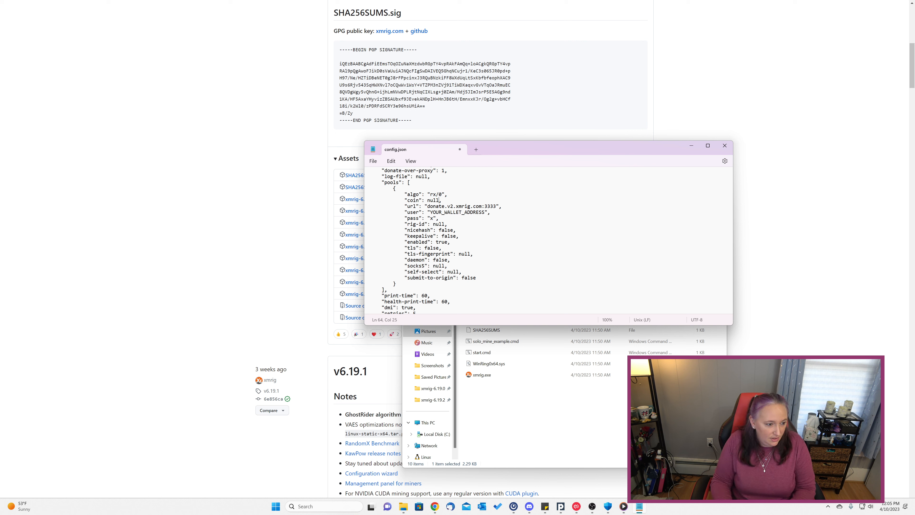
drag(439, 199, 427, 200)
text("monero")
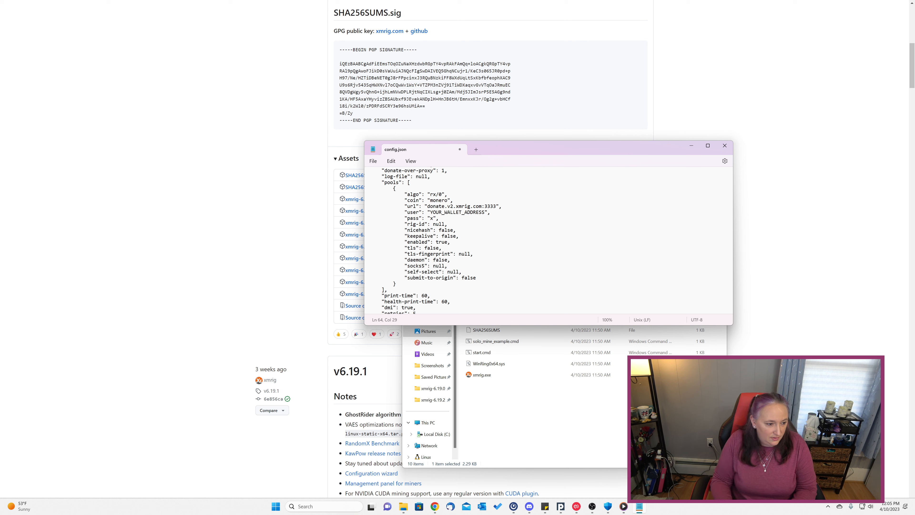
Set the pool url to us.mining.prohashing.com:3359 and user to the PROHASHING username, then select the x pass value.
key(shift+Right)
key(shift+Right)
key(shift+Right)
key(shift+Right)
key(shift+Right)
key(shift+Right)
key(shift+Right)
key(shift+Right)
key(shift+Right)
key(shift+Right)
key(shift+Right)
key(shift+Right)
key(shift+Right)
key(shift+Right)
key(shift+Right)
key(shift+Right)
key(shift+Right)
key(shift+Right)
key(shift+Right)
key(shift+Right)
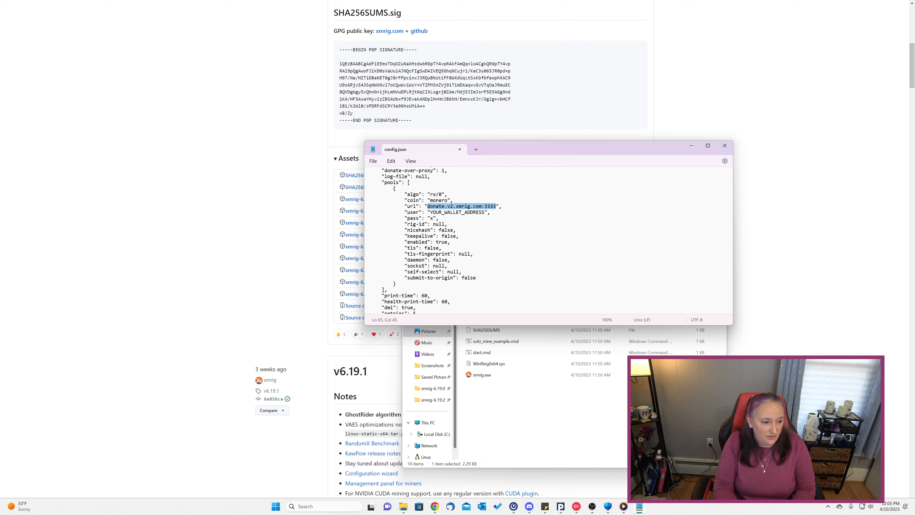
text(us.minin)
text(g.prohashing.co)
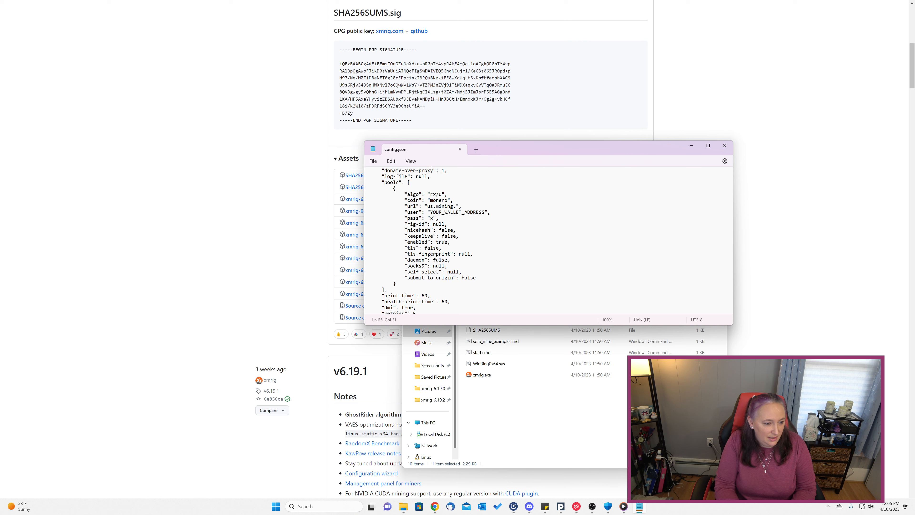
text(m:)
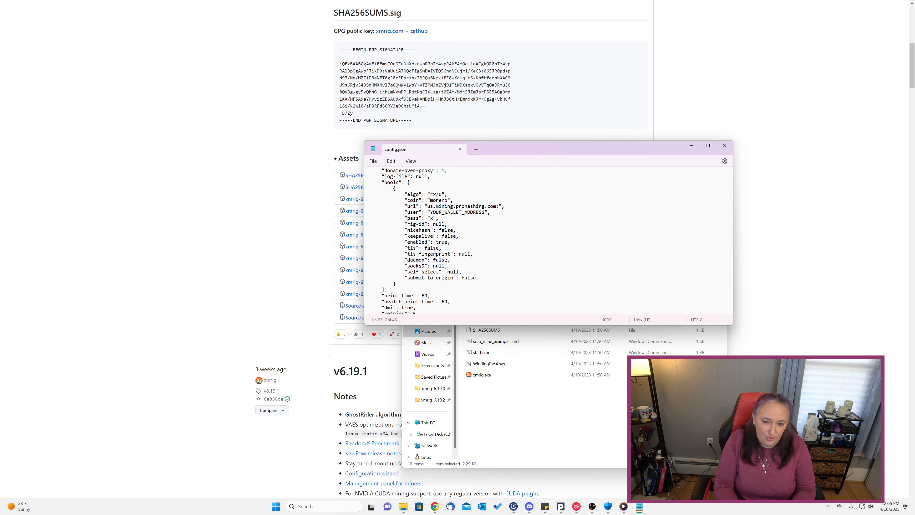
text(3359)
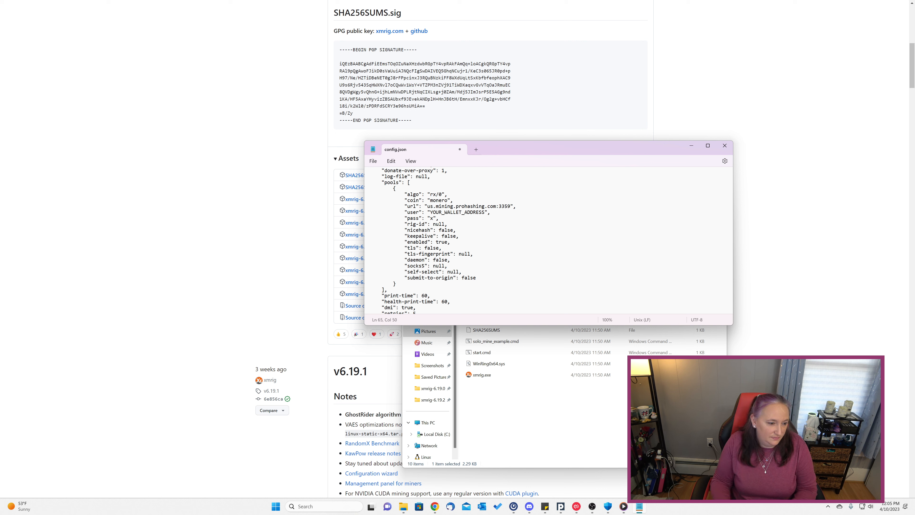
click(484, 212)
drag(483, 211, 430, 212)
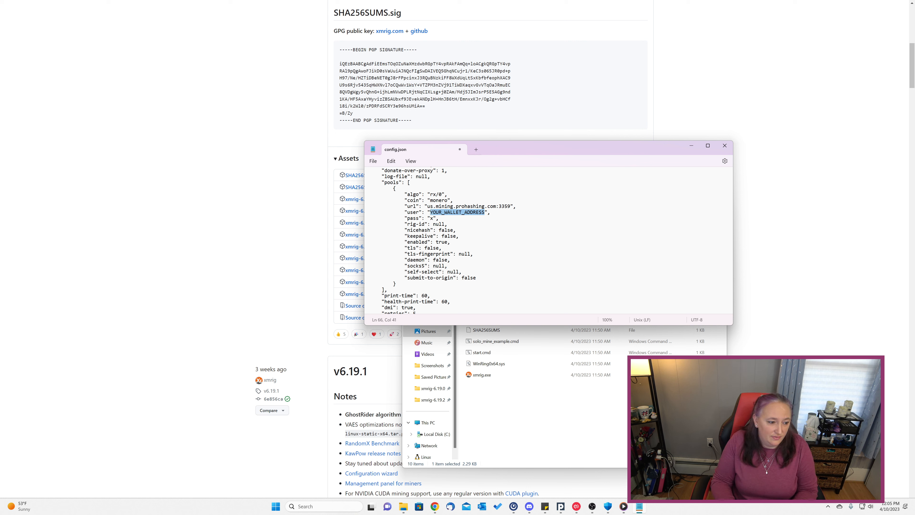
text(prohashing)
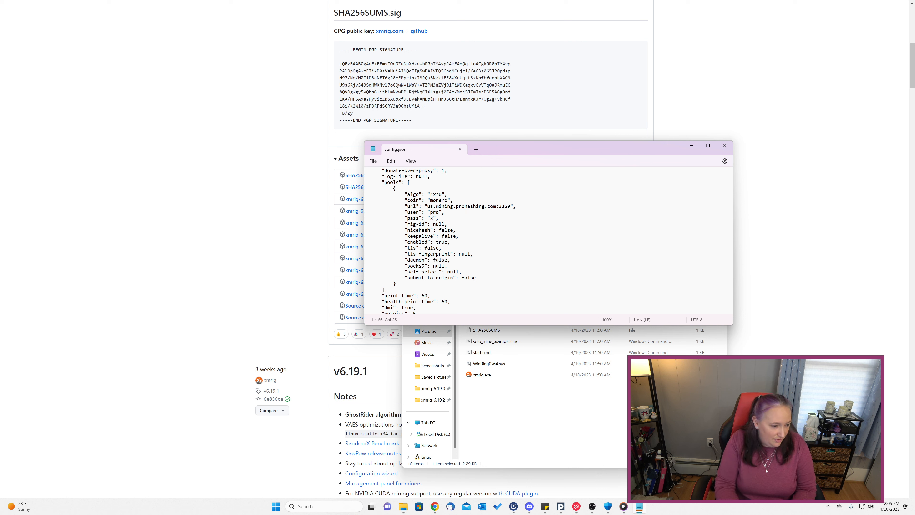
text(miner11521)
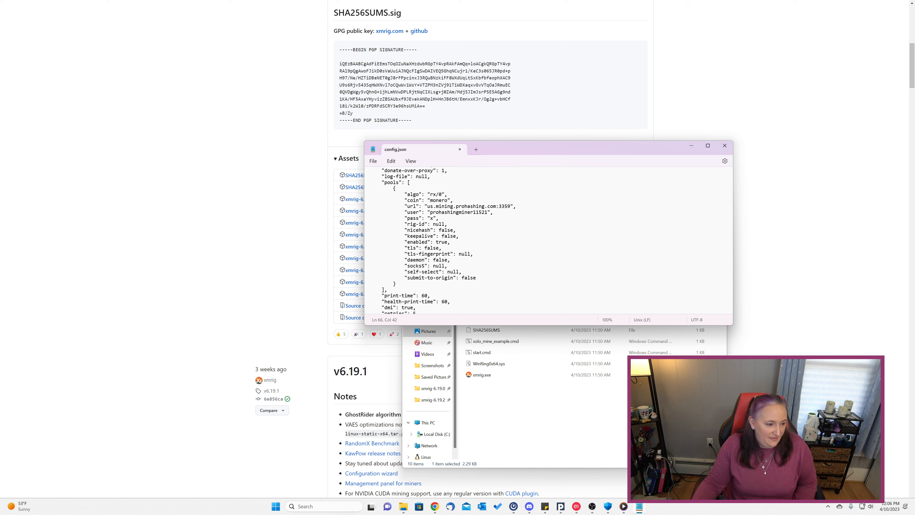
double_click(431, 218)
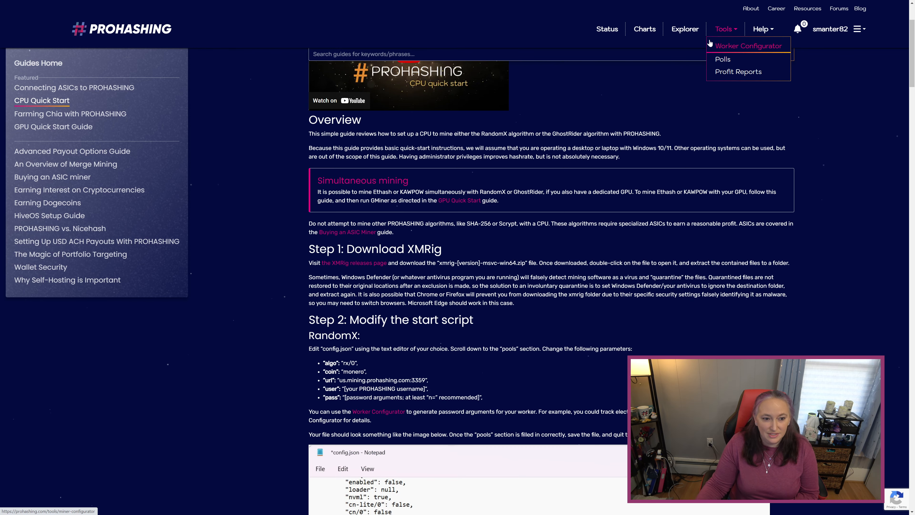
Go to PROHASHING's Worker Configurator and scroll down to the Worker Information form.
click(711, 45)
scroll(547, 229, down, 4)
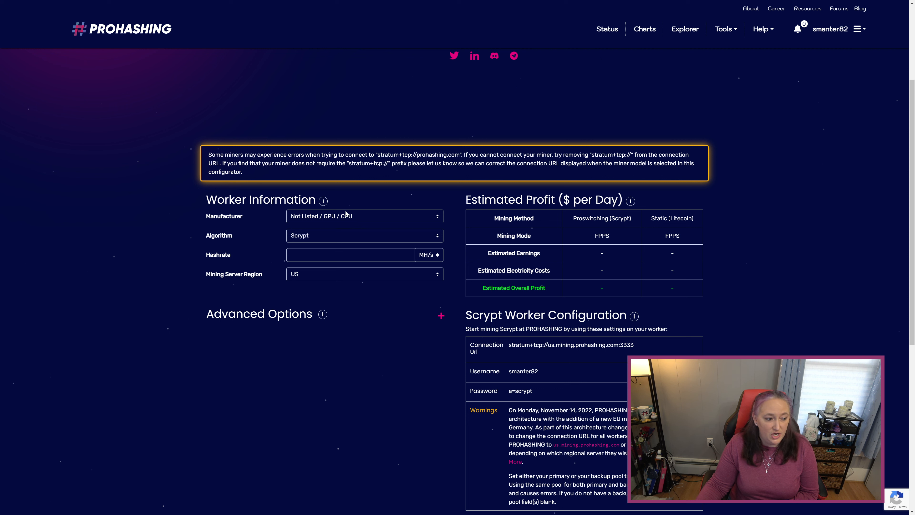
click(347, 255)
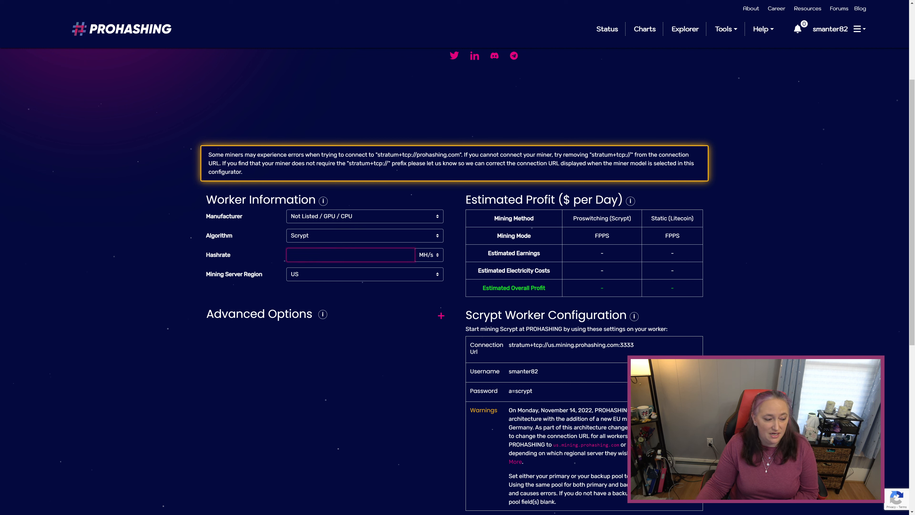
click(344, 235)
click(332, 316)
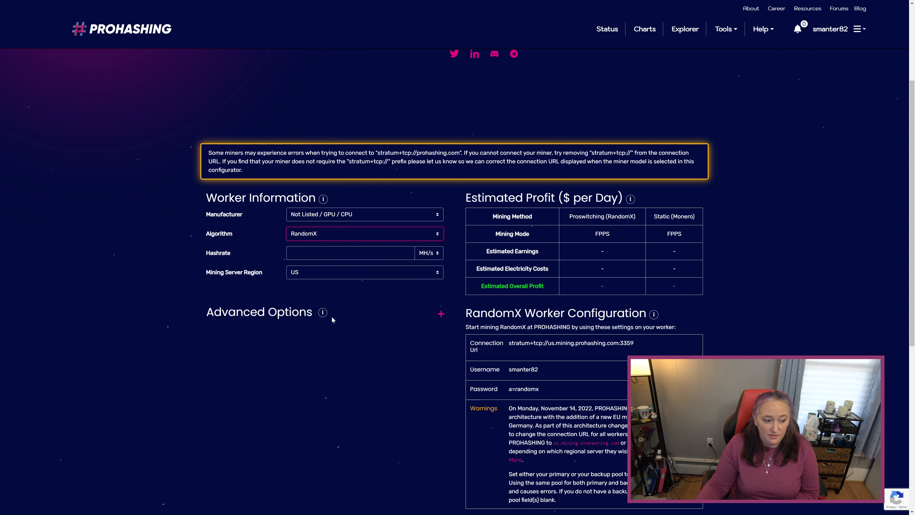
scroll(331, 320, down, 2)
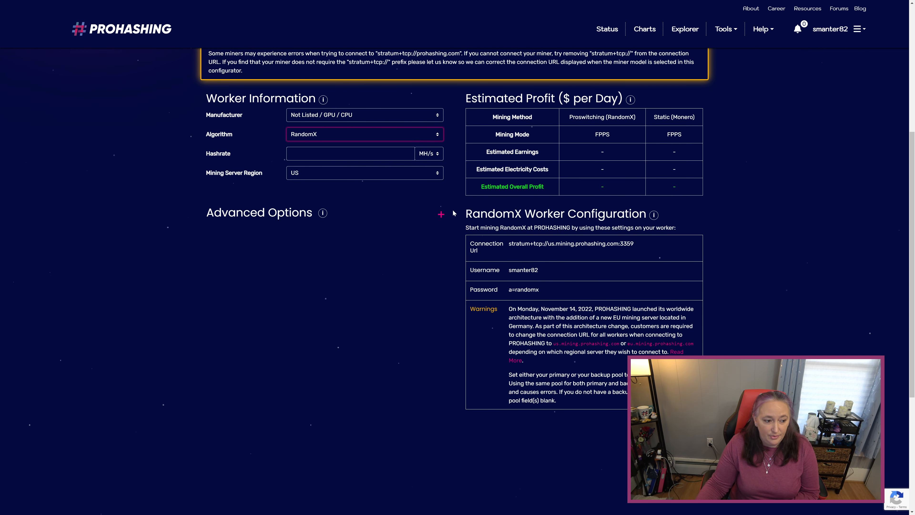
Expand Advanced Options and turn on electricity tracking, visiting the wattage and cost fields.
click(441, 214)
click(418, 289)
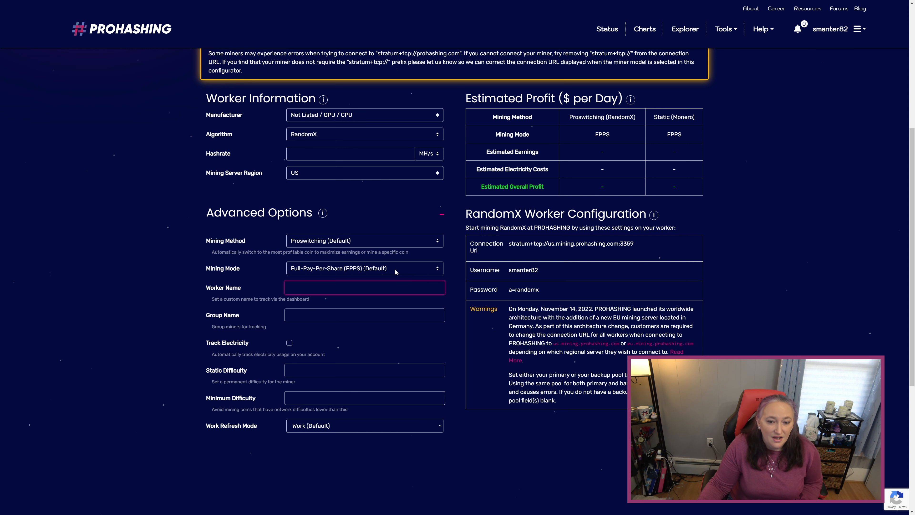
scroll(339, 306, down, 1)
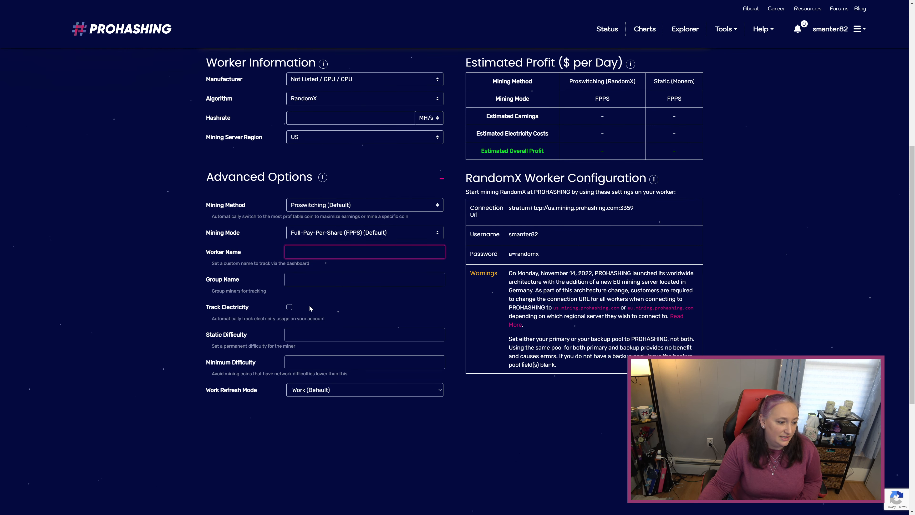
click(289, 307)
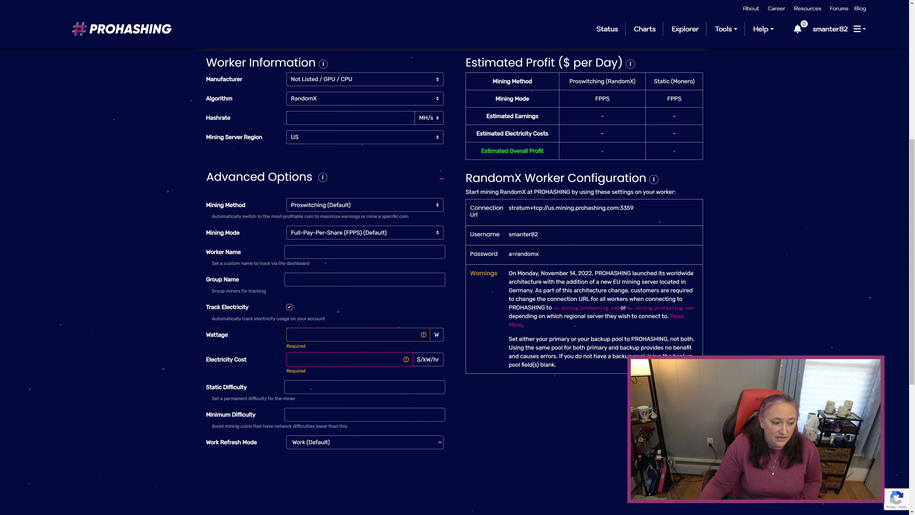
click(317, 335)
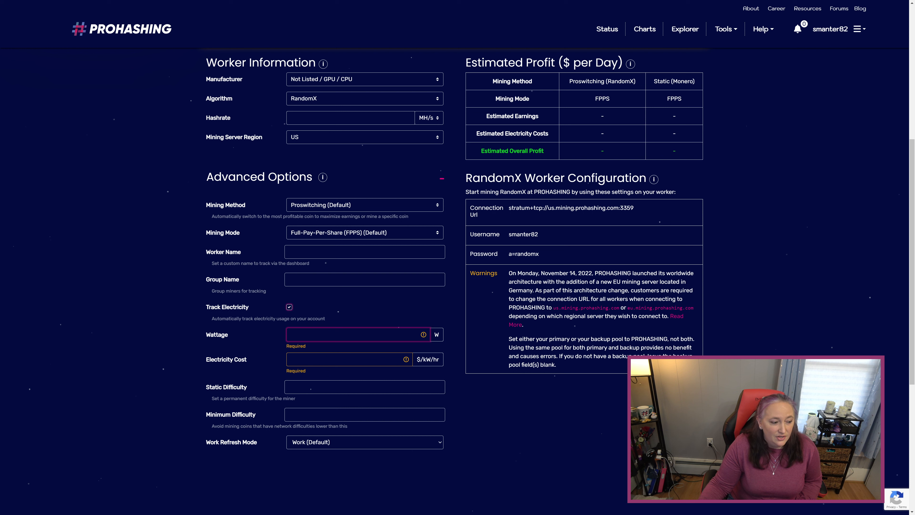
click(317, 359)
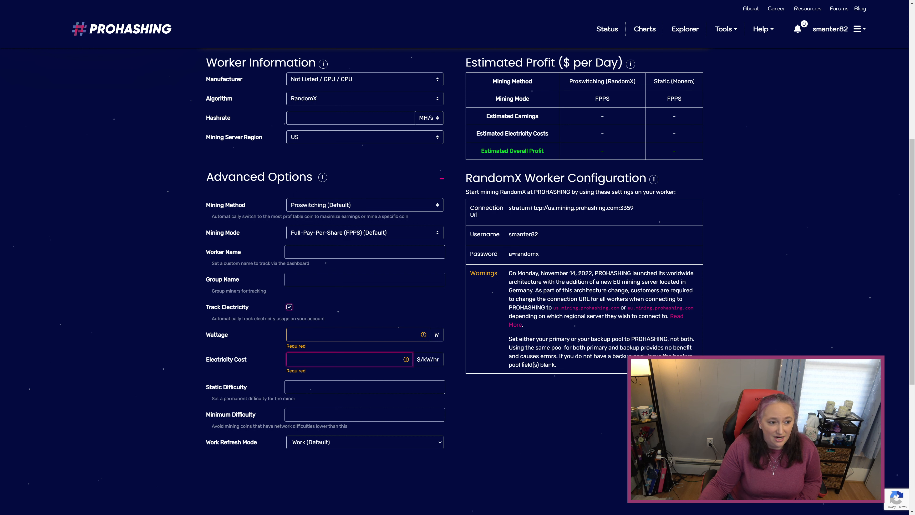
click(686, 167)
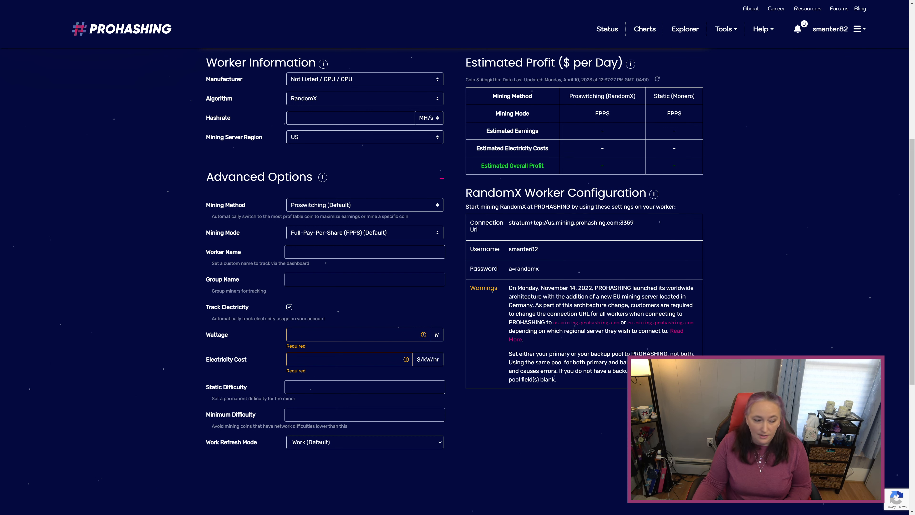
Turn electricity tracking back off and enter test_worker as the worker name.
click(289, 307)
click(306, 252)
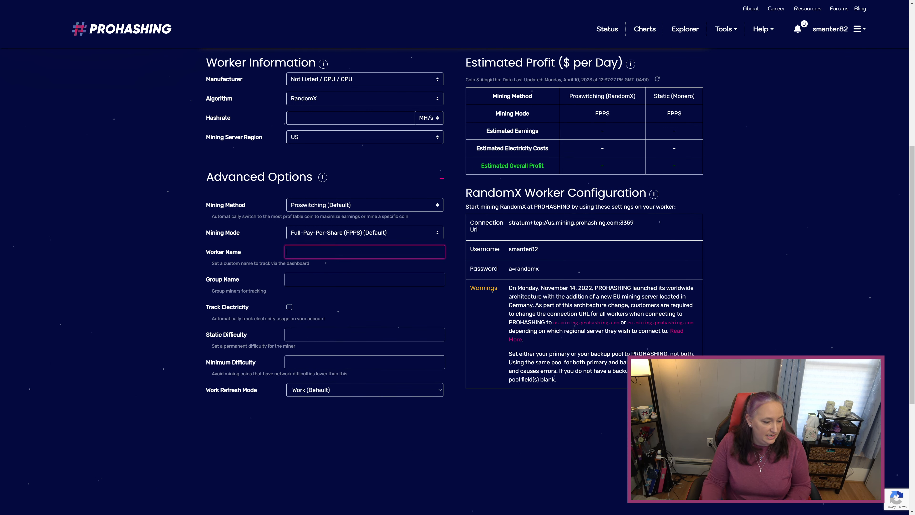
text(test_worker)
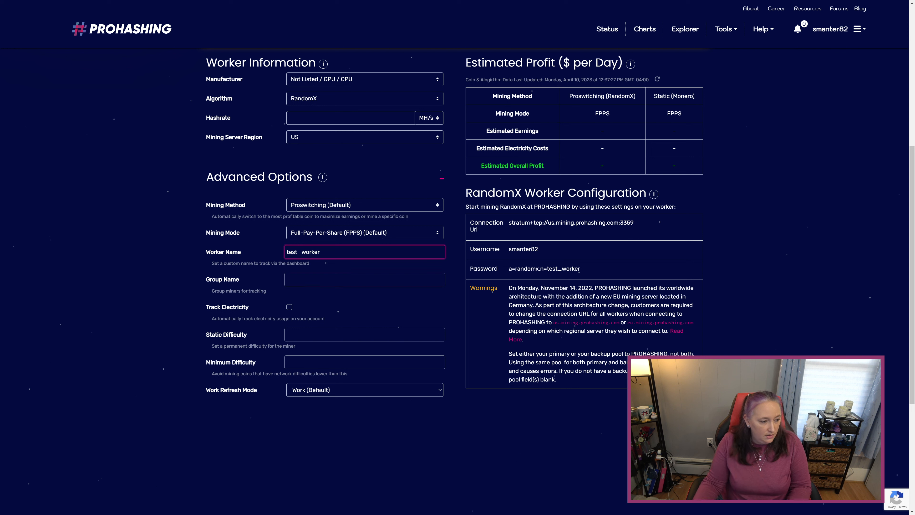
click(306, 279)
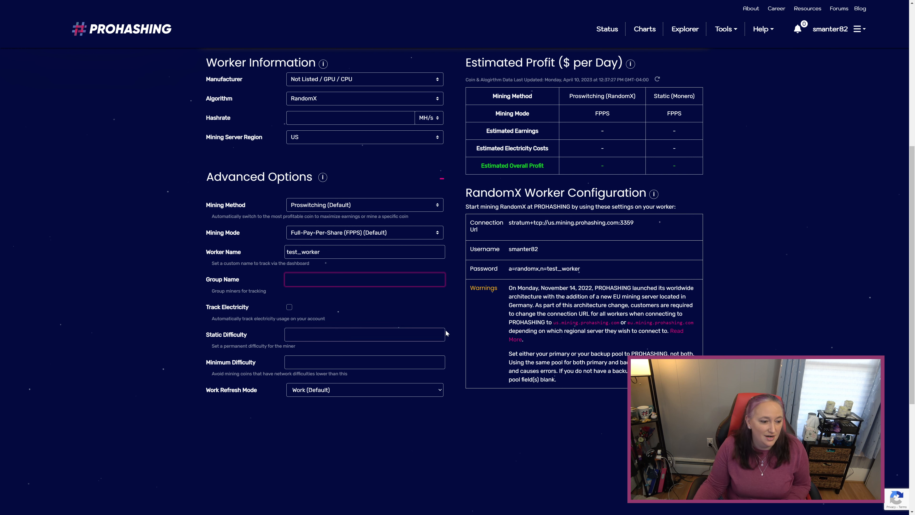
drag(509, 269, 581, 271)
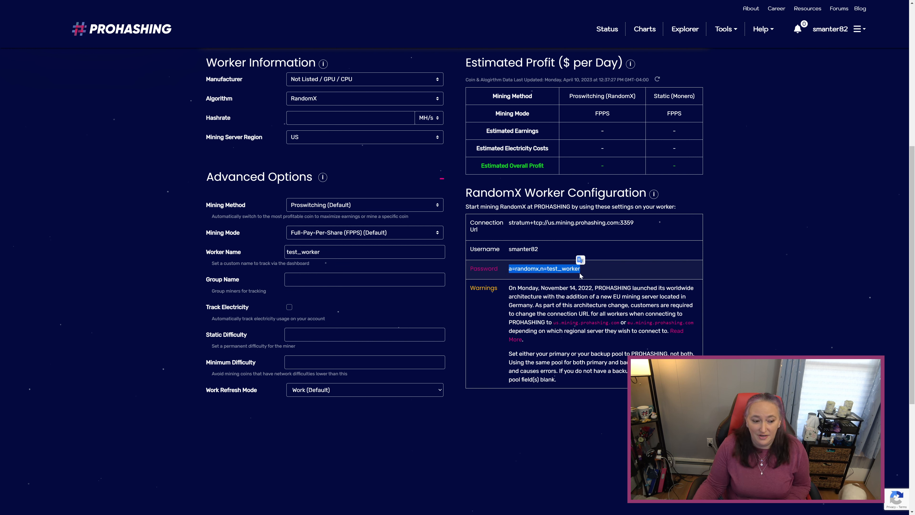
right_click(572, 273)
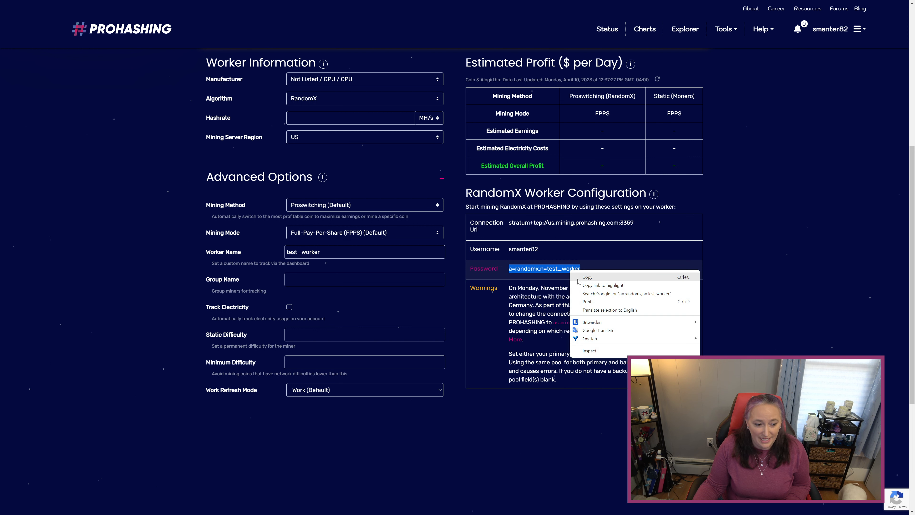
click(587, 276)
click(596, 281)
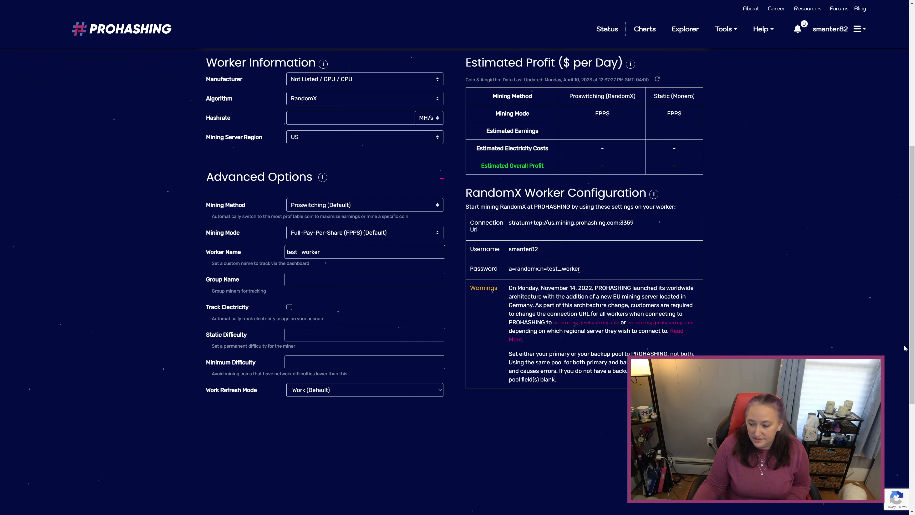
key(alt+Tab)
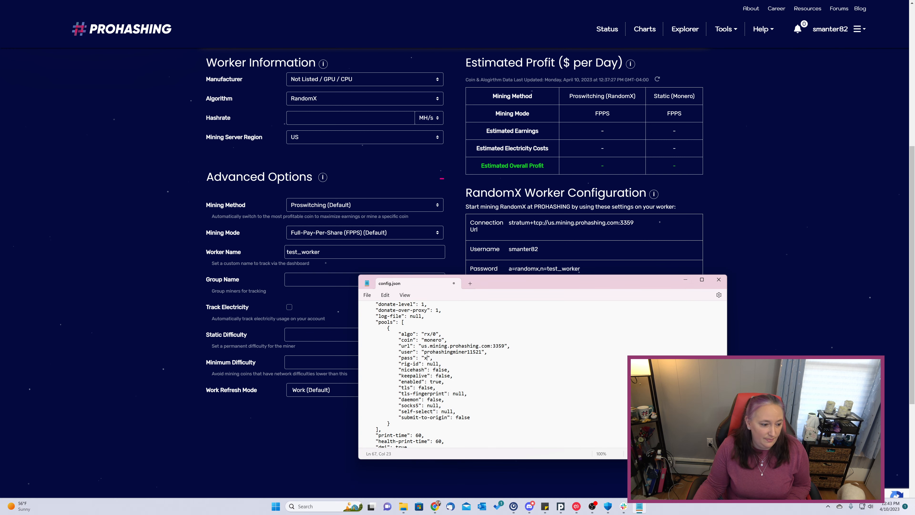
Replace the x pass value with a=randomx,n=test_worker, save config.json, and close Notepad.
double_click(425, 358)
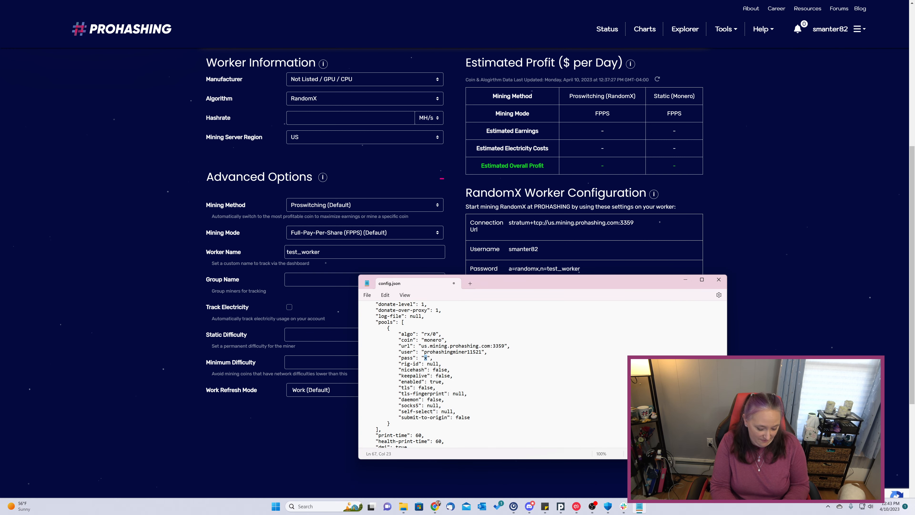
key(ctrl+v)
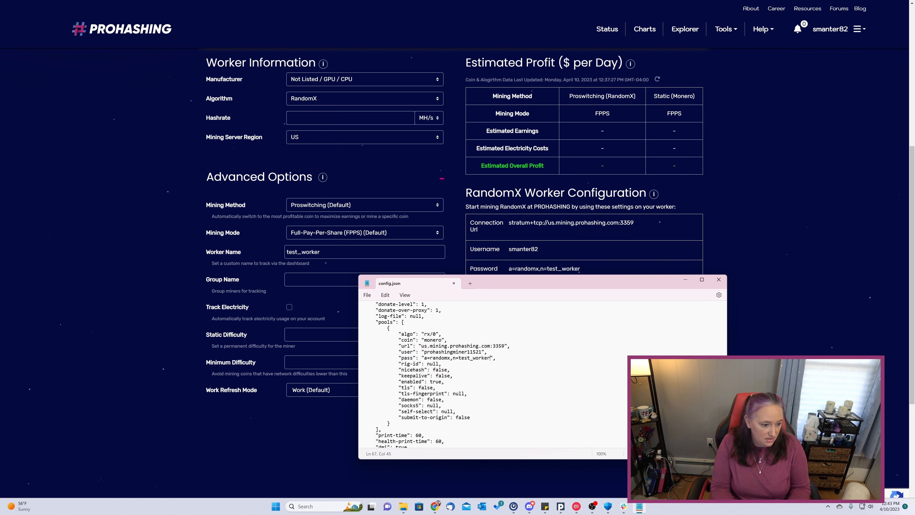
key(ctrl+s)
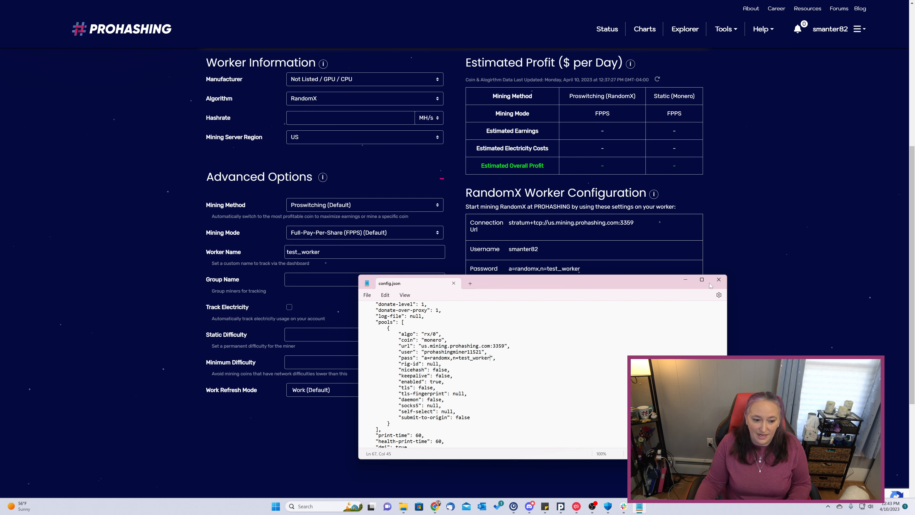
click(718, 280)
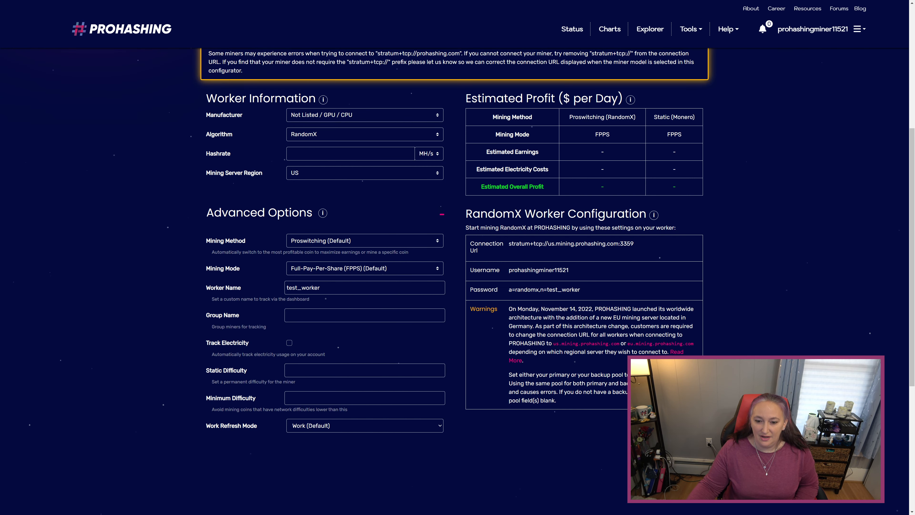
Run xmrig.exe from the xmrig-6.19.2 folder as administrator.
drag(914, 230, 509, 188)
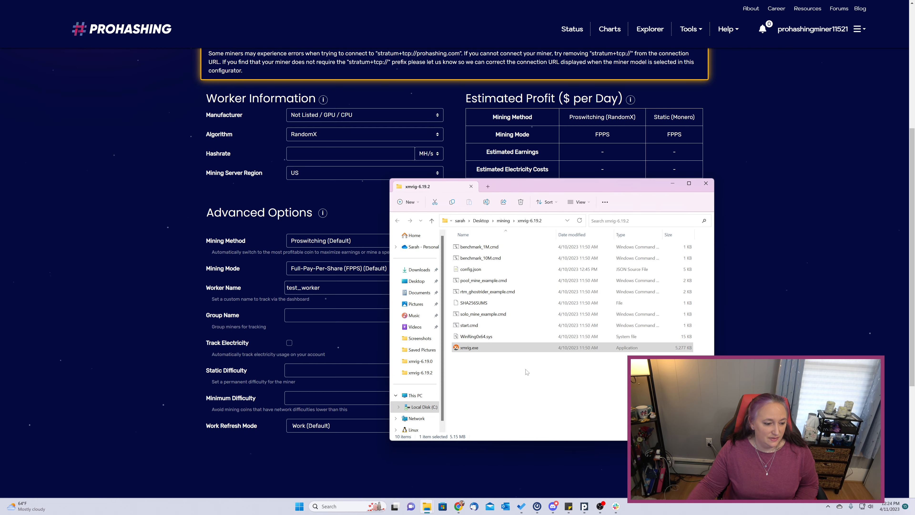
click(493, 348)
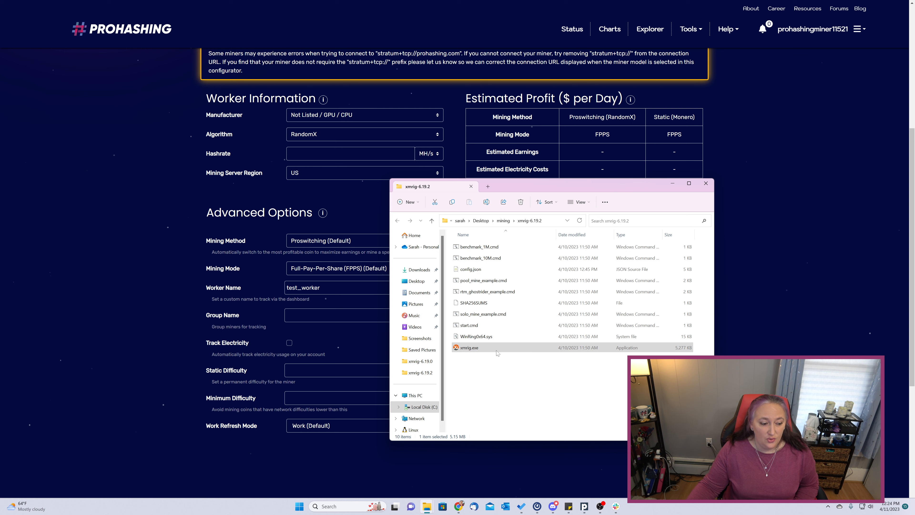
right_click(482, 350)
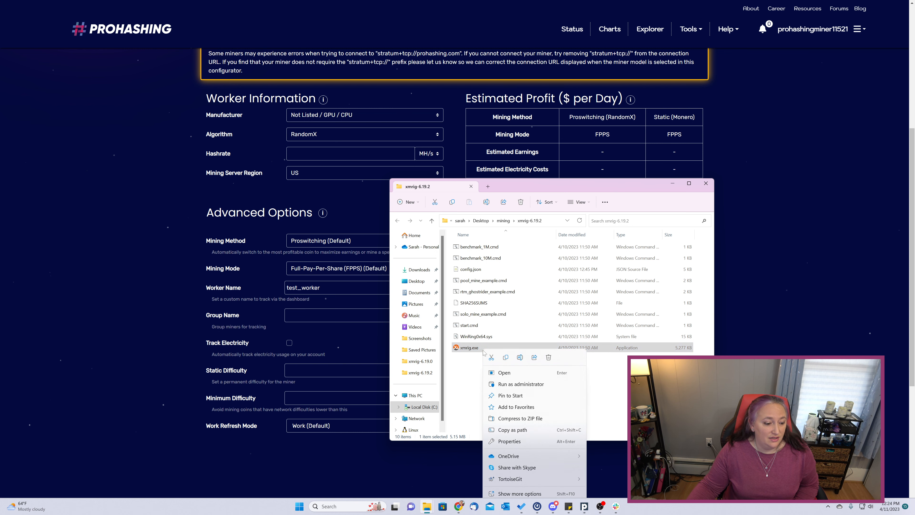
click(508, 385)
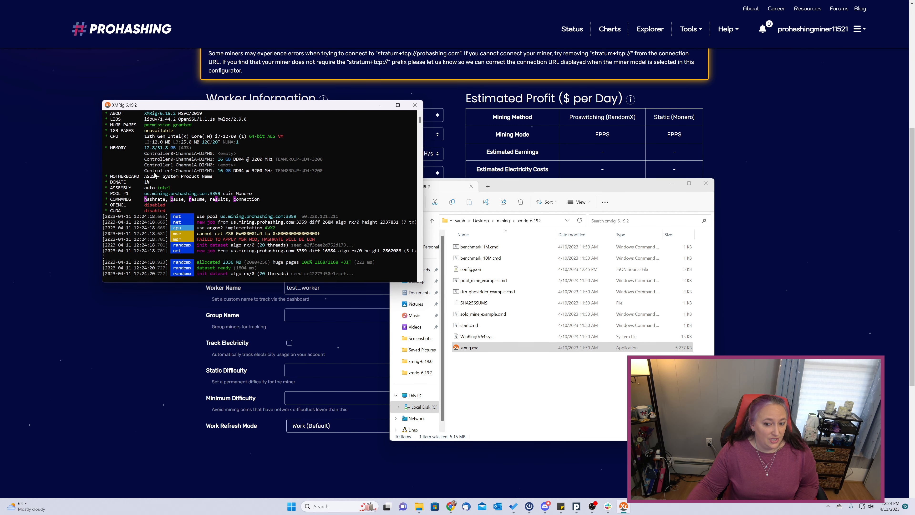
Open the PROHASHING Dashboard from the account menu and expand test_worker's details.
click(764, 183)
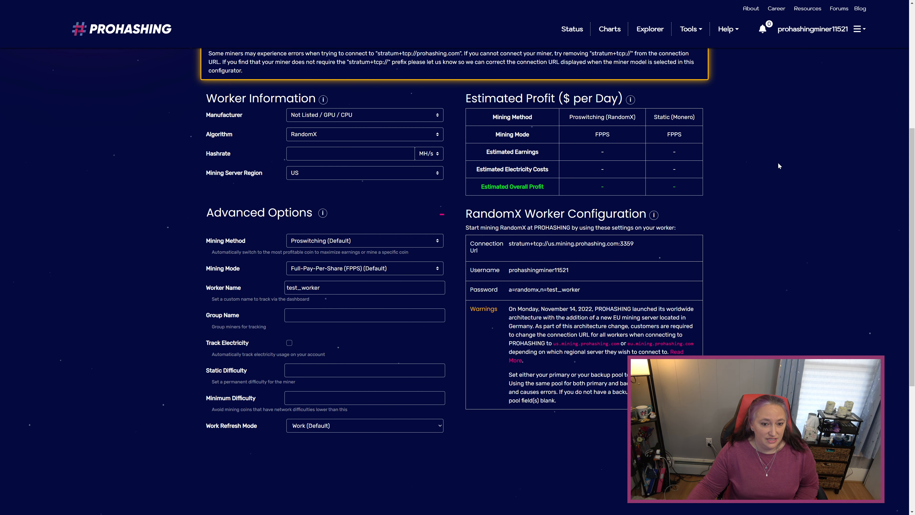
click(825, 29)
click(829, 54)
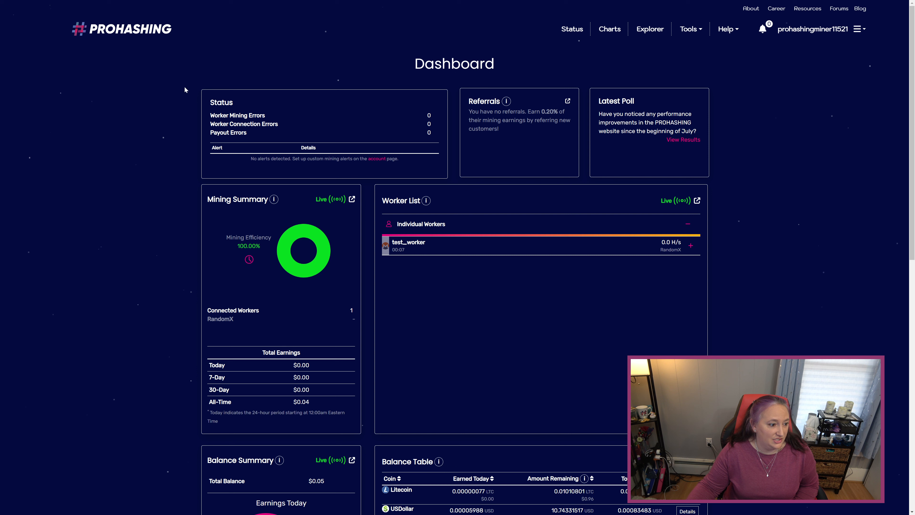
click(471, 246)
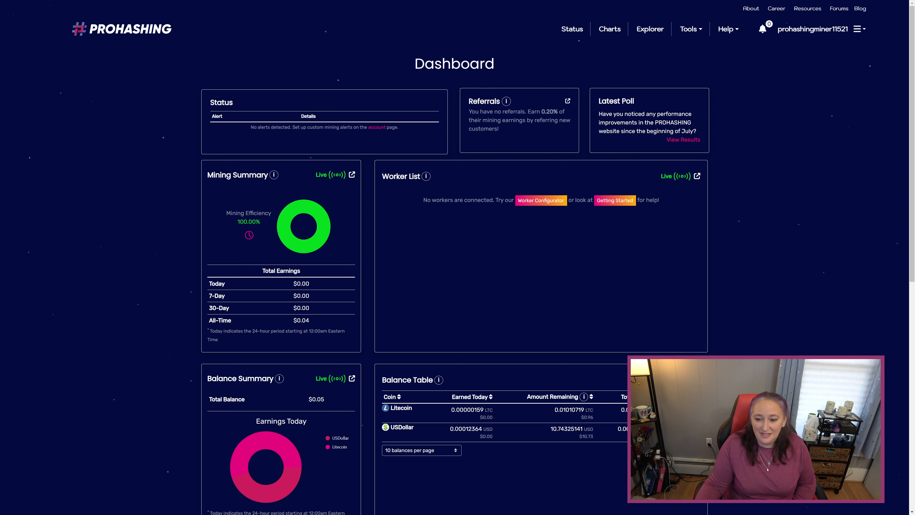
Edit rtm_ghostrider_example.cmd in Notepad and select its non-SSL xmrig.exe command line.
drag(914, 183, 548, 149)
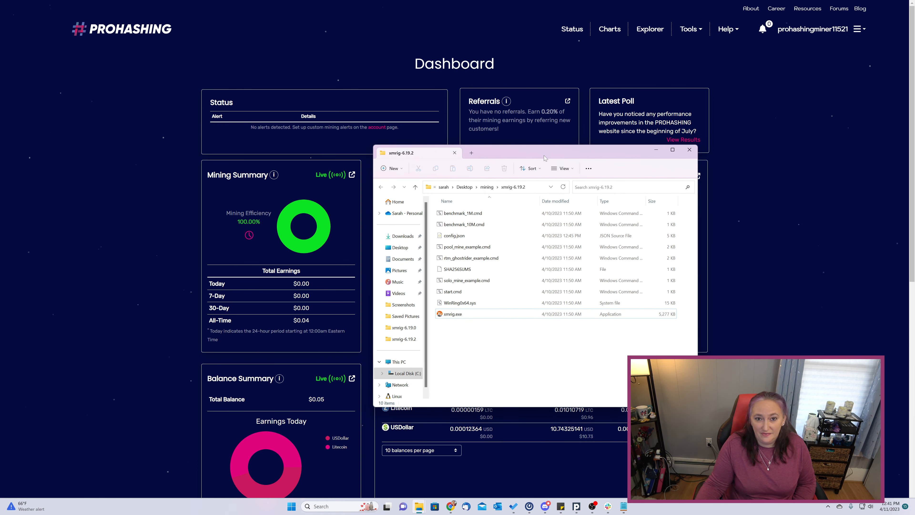
right_click(466, 260)
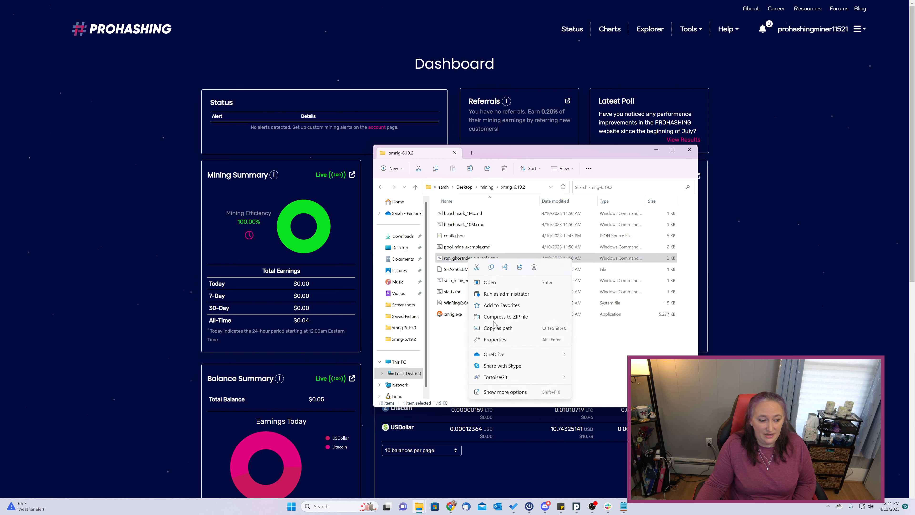
click(506, 391)
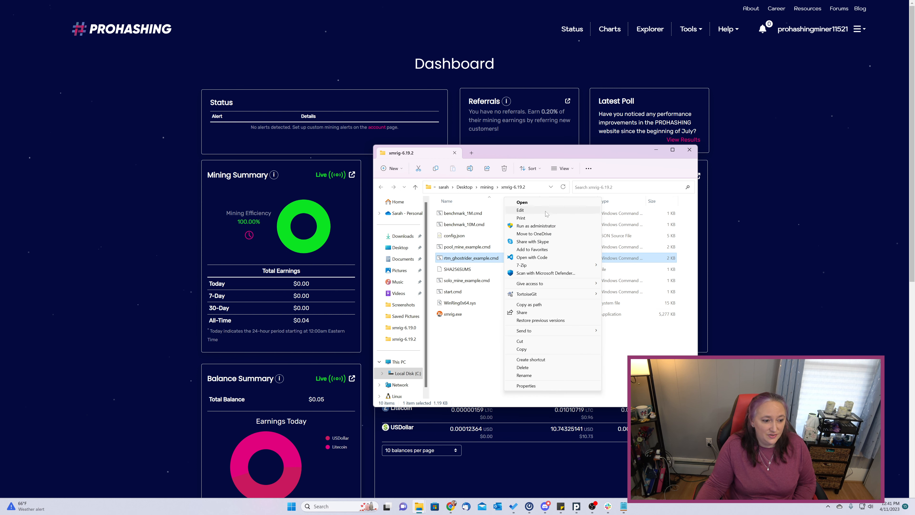
click(546, 212)
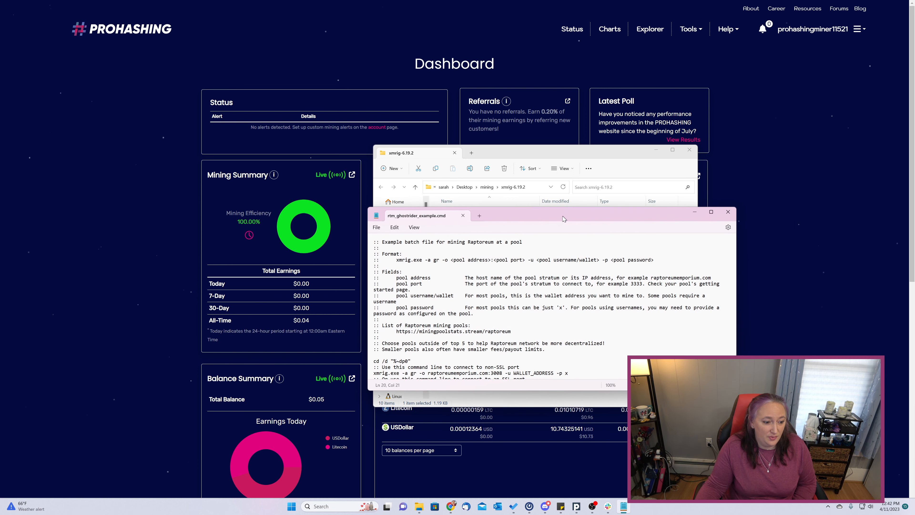
scroll(551, 306, down, 1)
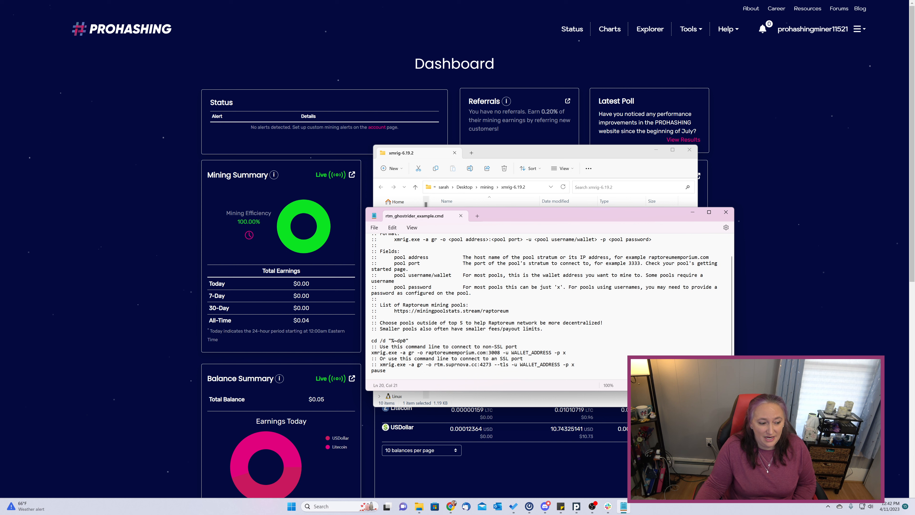
drag(380, 346, 517, 346)
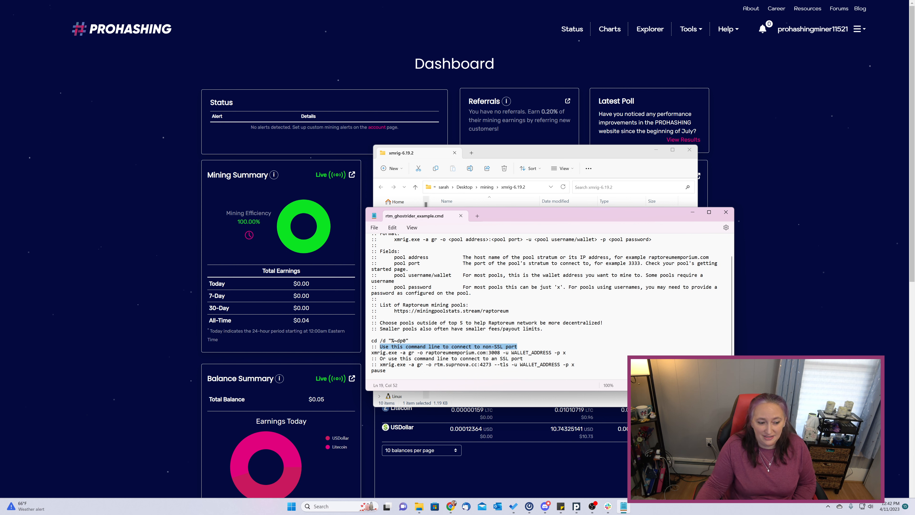
triple_click(564, 353)
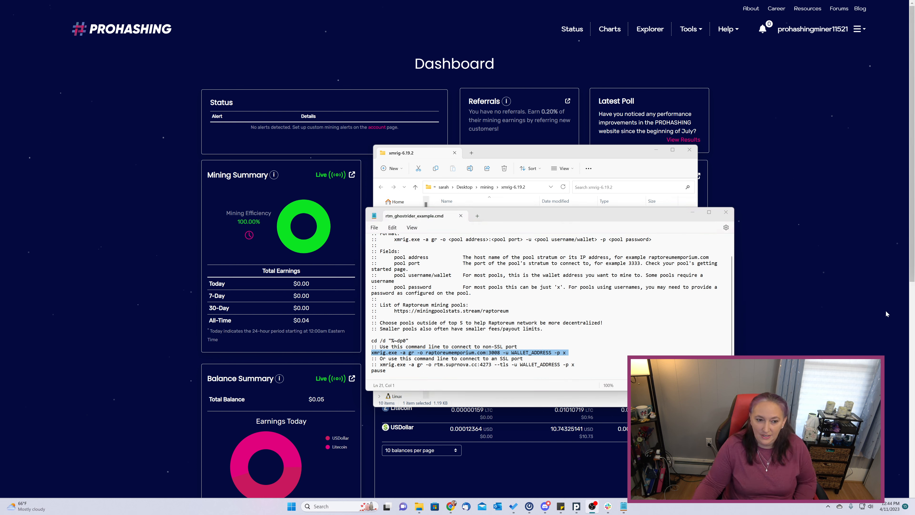
click(689, 29)
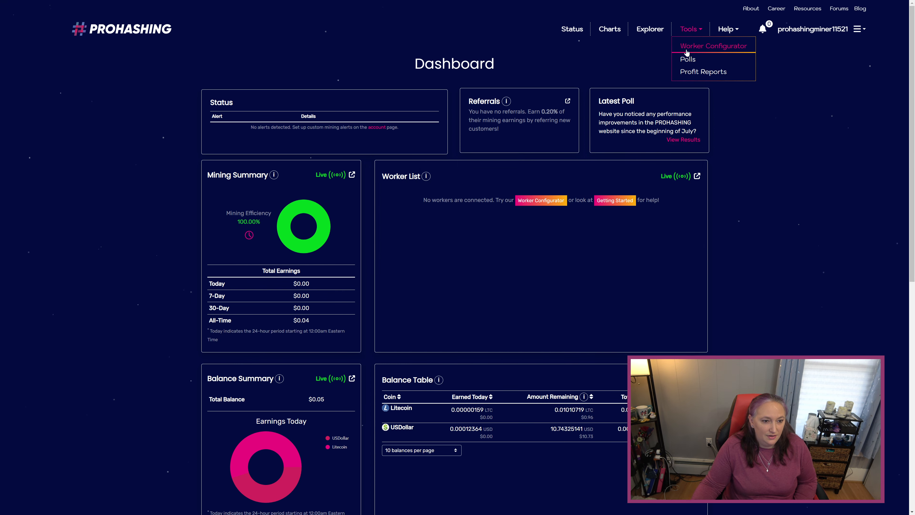
click(688, 45)
scroll(402, 337, down, 3)
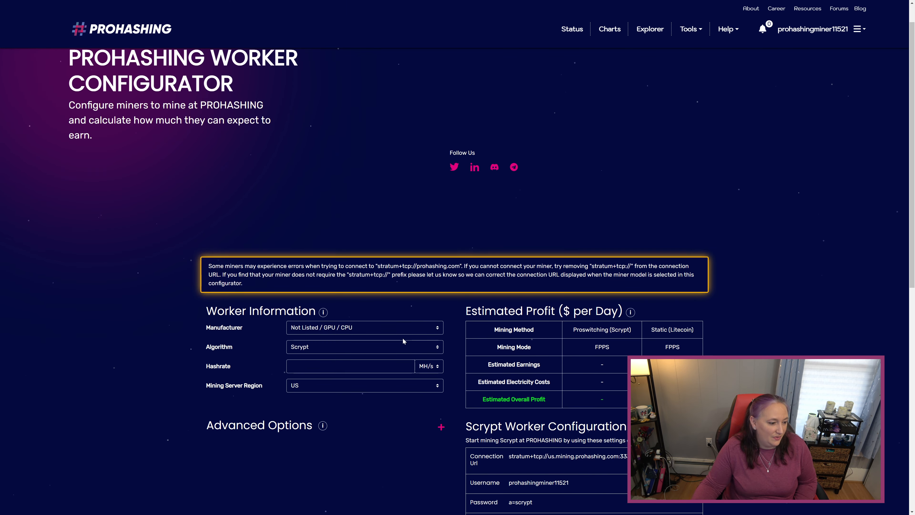
drag(207, 255, 283, 253)
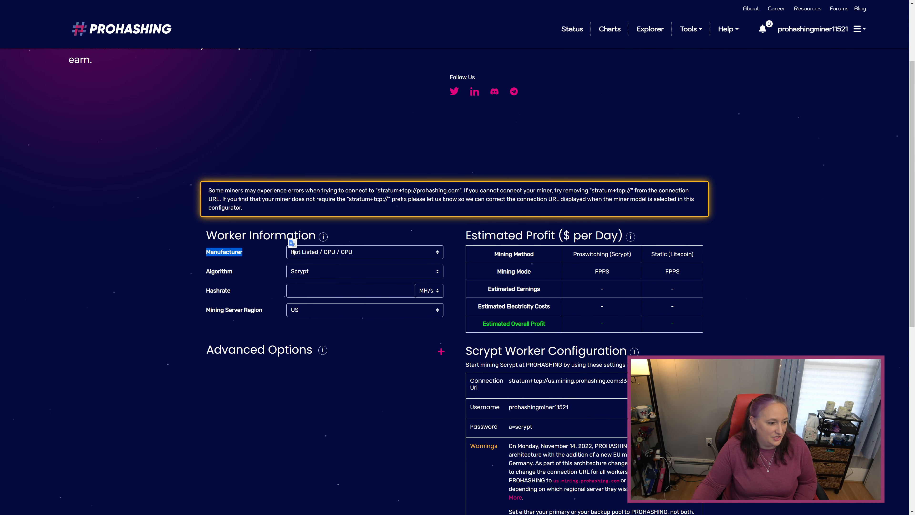
click(247, 274)
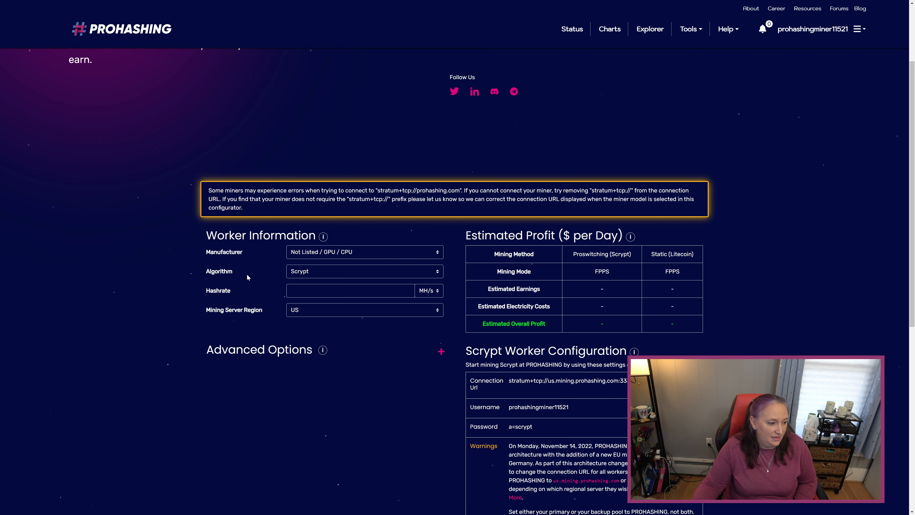
click(317, 270)
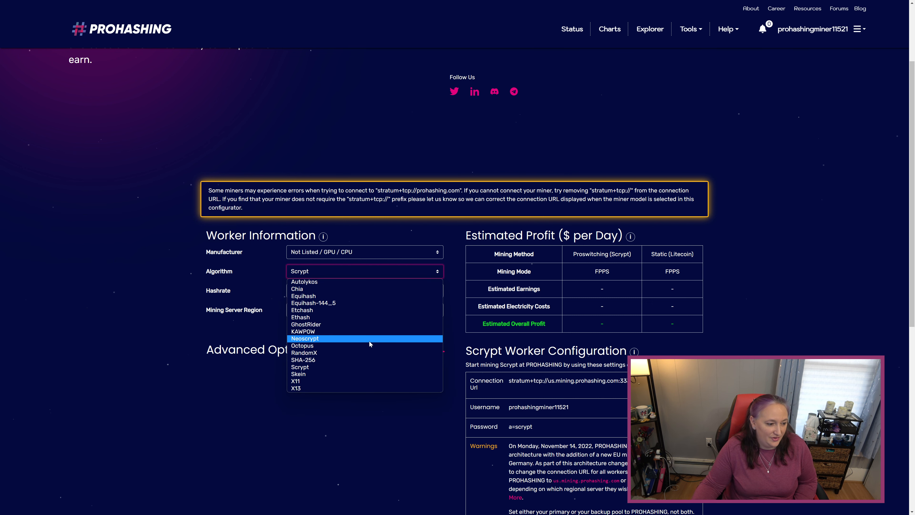
click(367, 324)
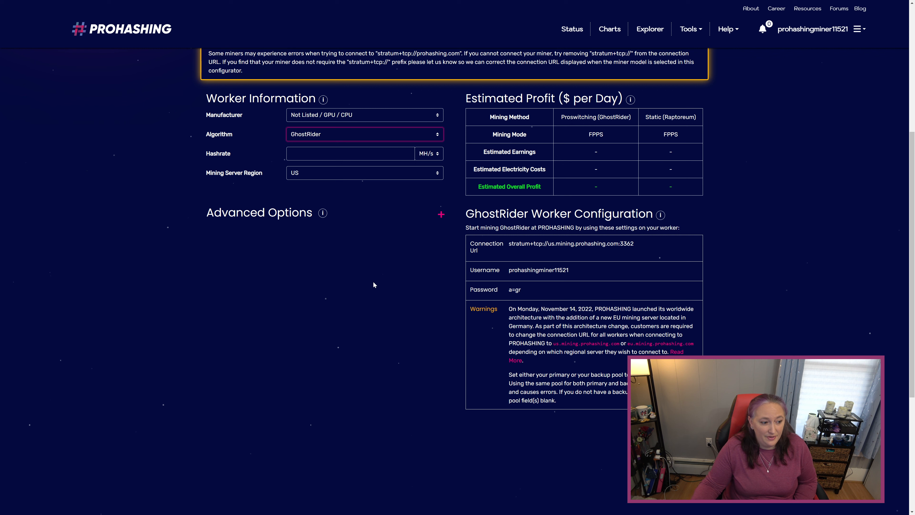
click(441, 214)
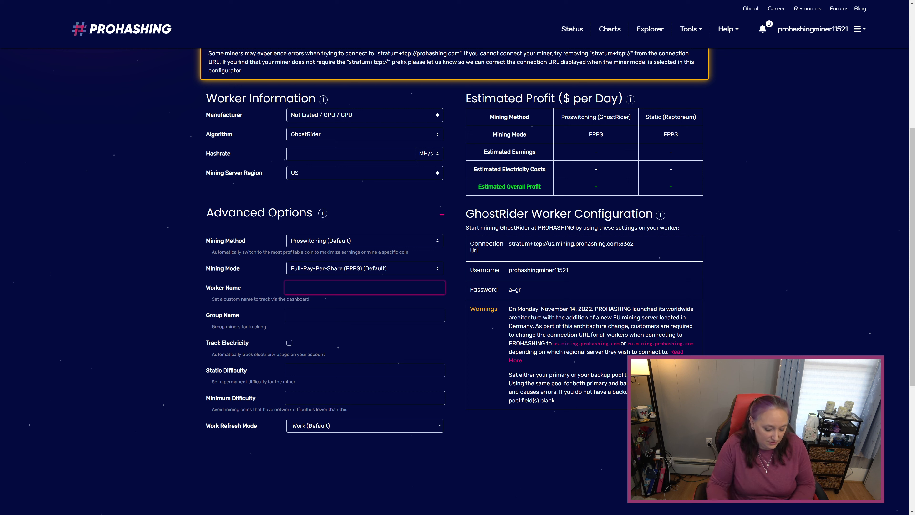
Enter worker name test_worker, leave group name blank, and keep electricity tracking off.
text(test_wo)
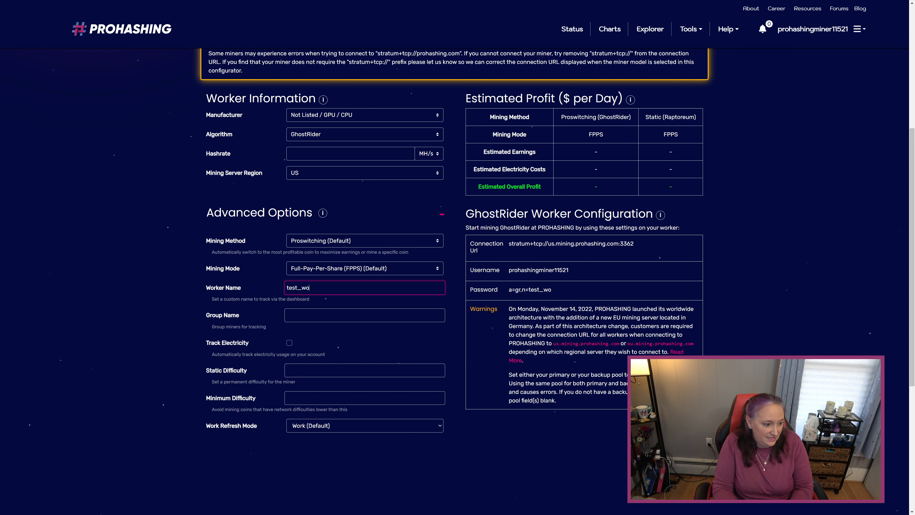
text(rker)
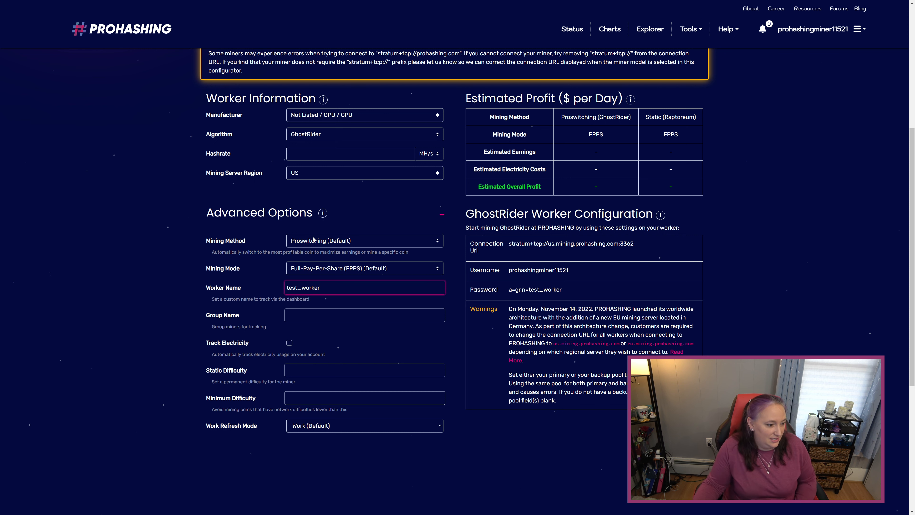
key(Tab)
scroll(458, 252, down, 2)
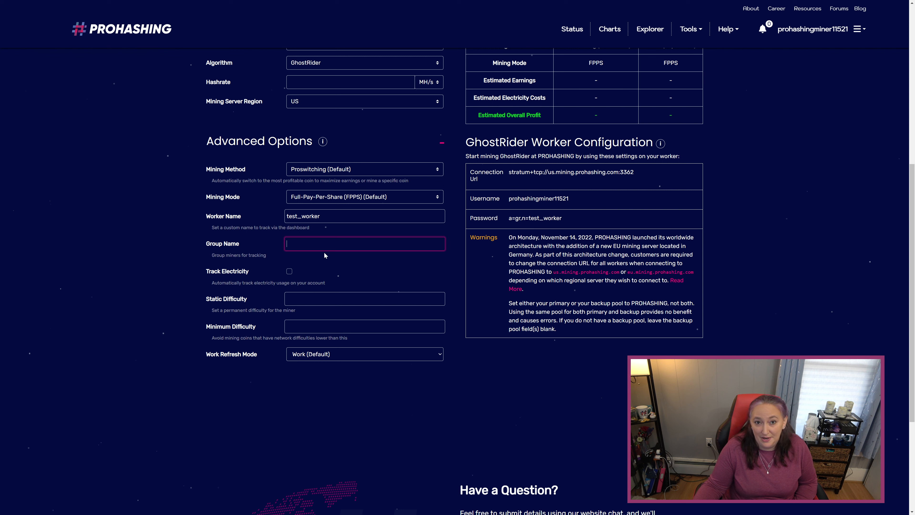
click(331, 263)
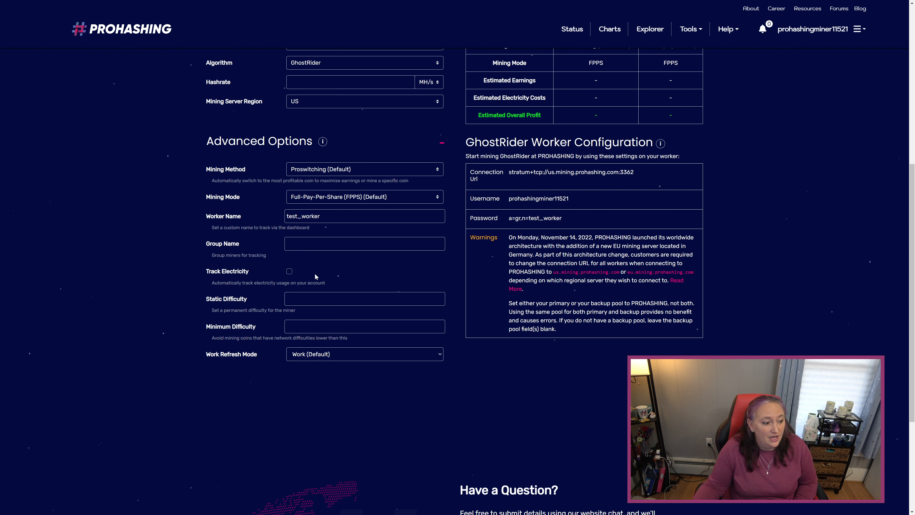
click(289, 272)
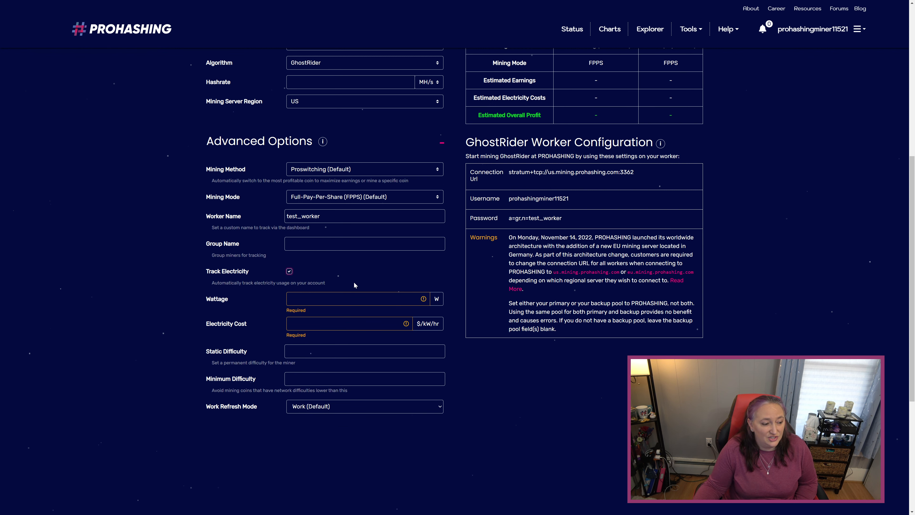
scroll(354, 282, down, 1)
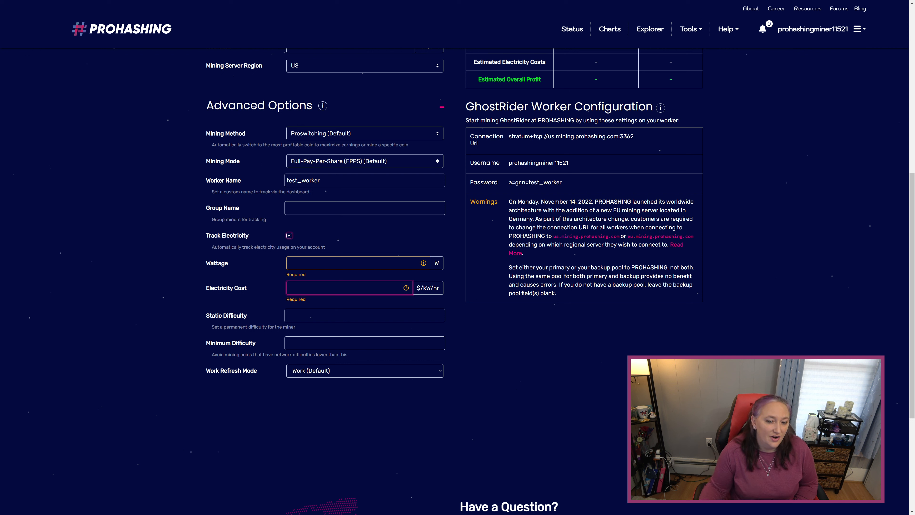
click(289, 235)
scroll(364, 262, up, 3)
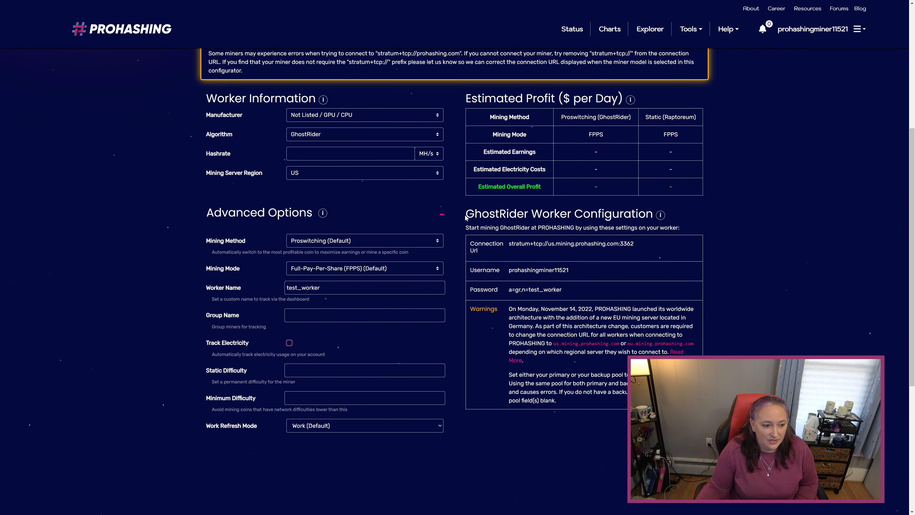
drag(465, 217, 673, 213)
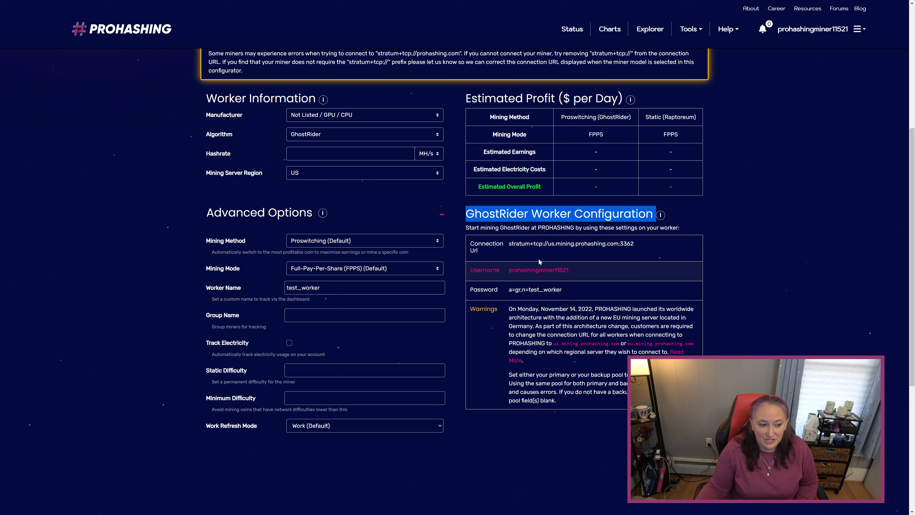
drag(508, 244, 656, 250)
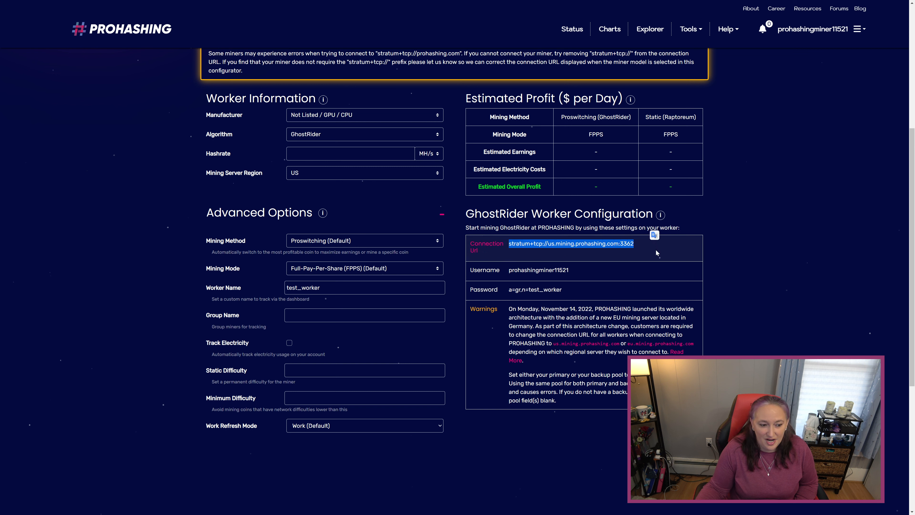
click(567, 289)
triple_click(558, 290)
key(ctrl+c)
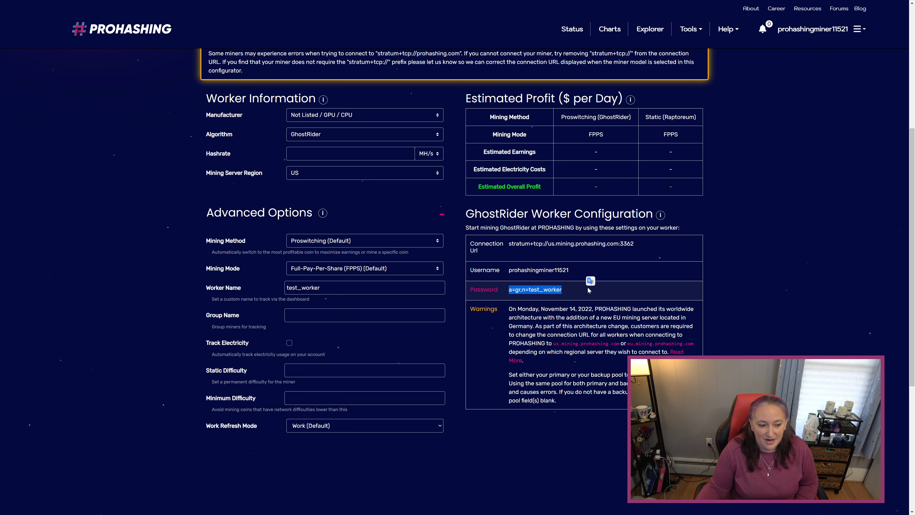
right_click(558, 289)
click(582, 297)
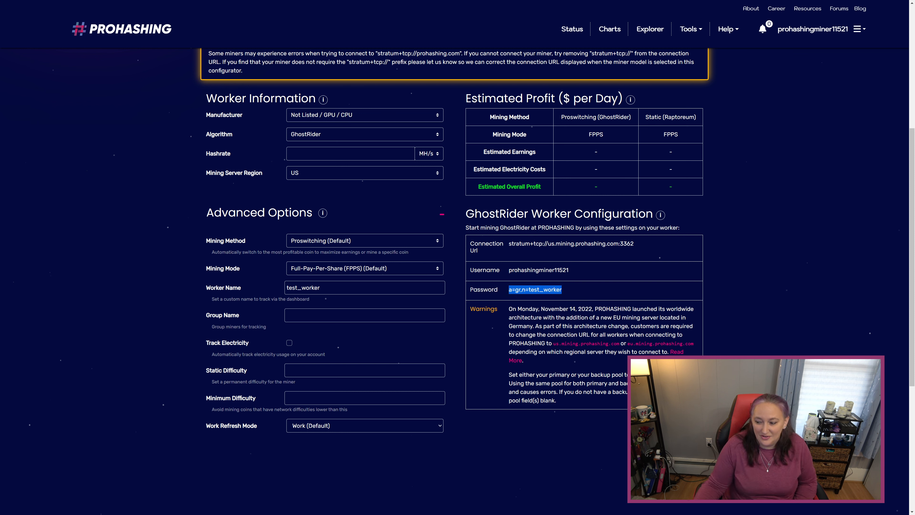
In rtm_ghostrider_example.cmd, replace the pool address with us.mining.prohashing.com:3362.
key(F11)
drag(914, 296, 512, 201)
scroll(504, 295, down, 2)
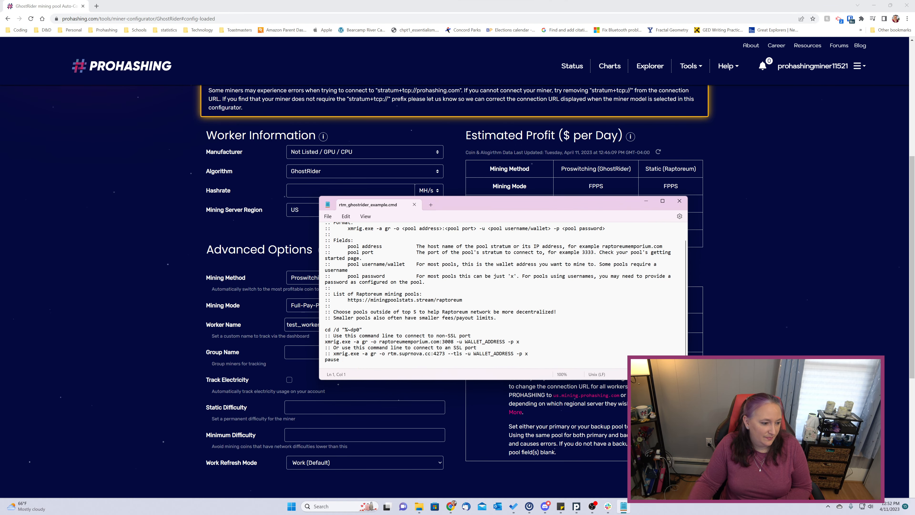
drag(379, 342, 453, 341)
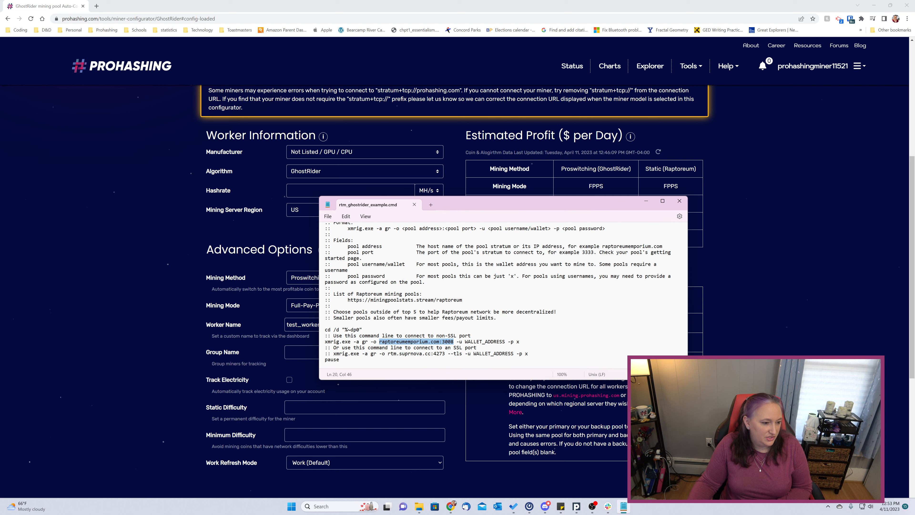
drag(496, 205, 334, 210)
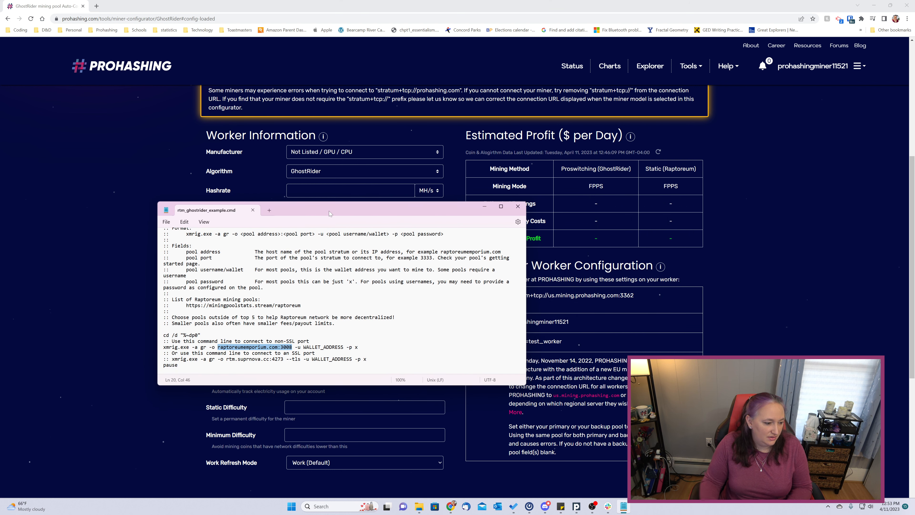
text(us)
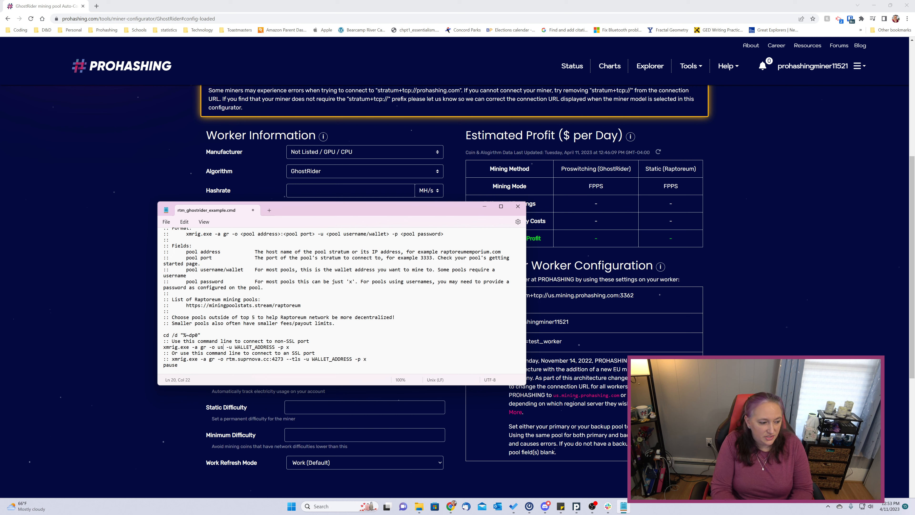
text(.mining.proh)
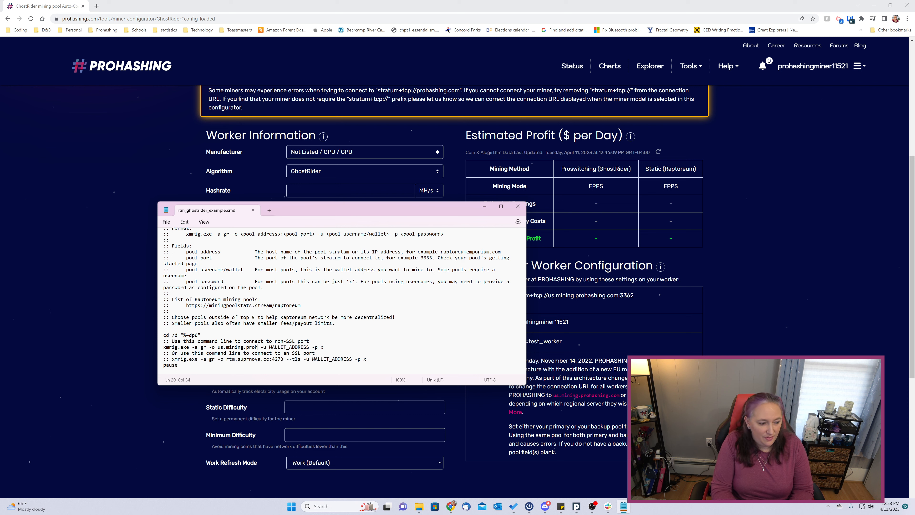
text(ashing.com)
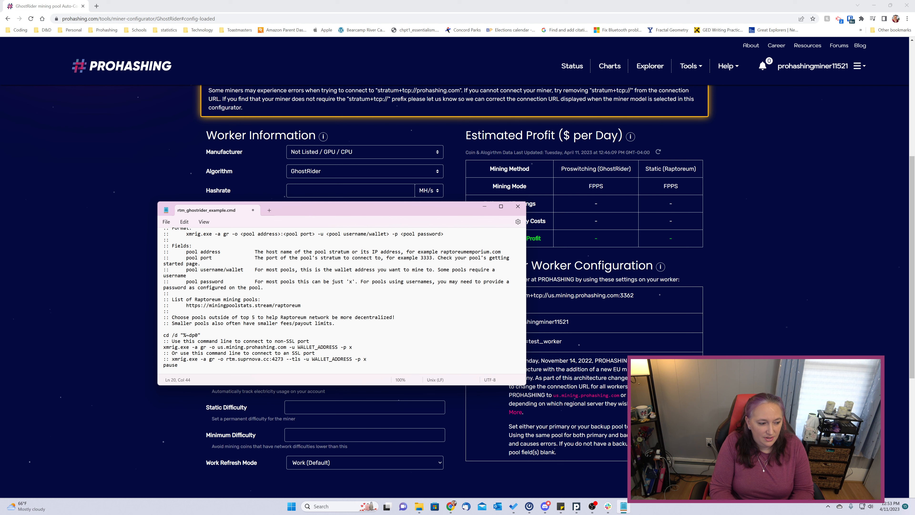
text(:)
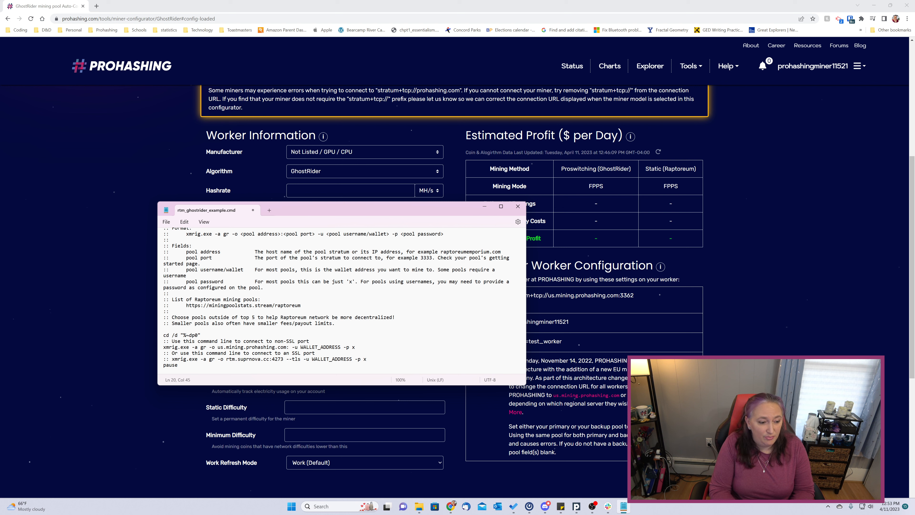
text(3362)
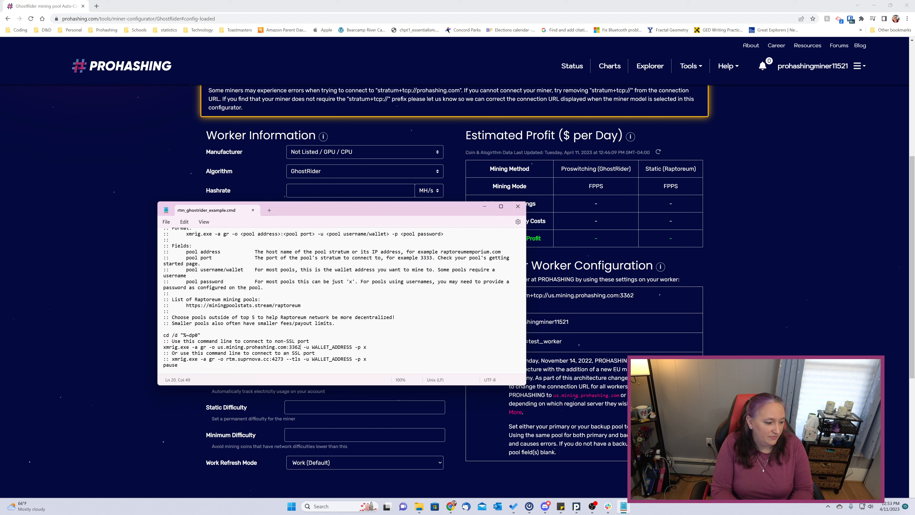
Replace WALLET_ADDRESS with the PROHASHING username and the x password with a=gr,n=test_worker.
key(Right)
key(shift+Right)
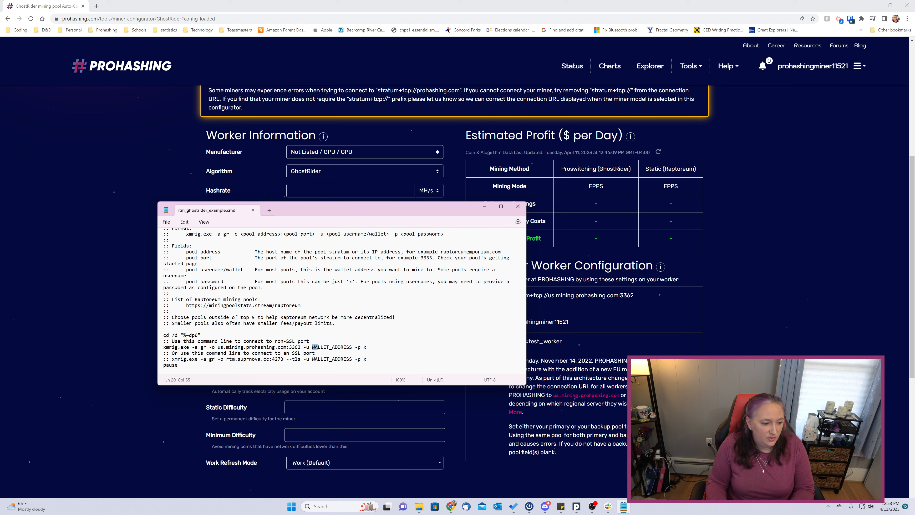
key(shift+Right)
key(shift+Right)
key(shift+Right)
key(shift+Right)
key(shift+Right)
key(shift+Right)
key(shift+Right)
key(shift+Right)
key(shift+Right)
key(shift+Right)
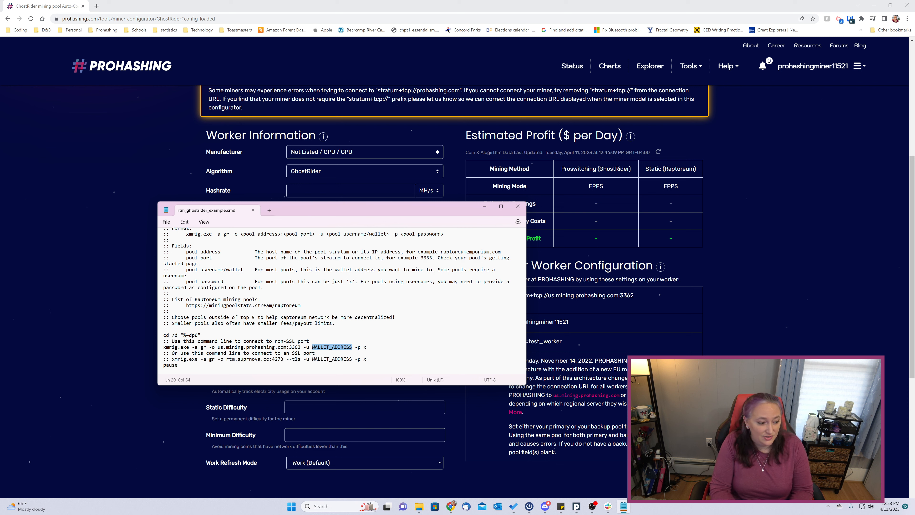
text(prohashingminer)
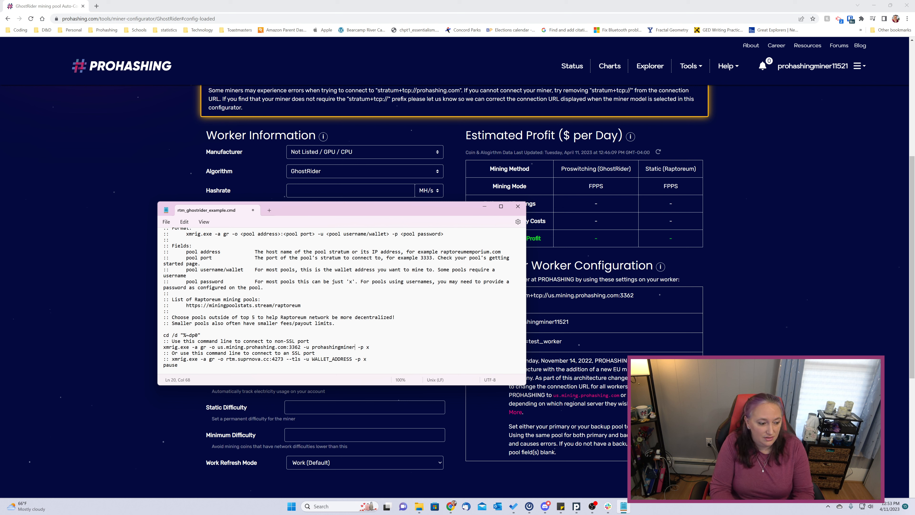
text(115)
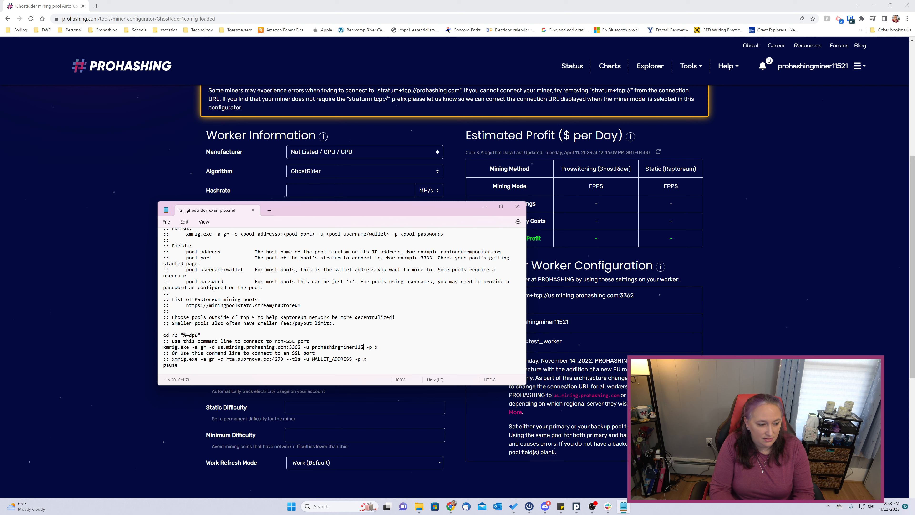
text(21)
click(377, 346)
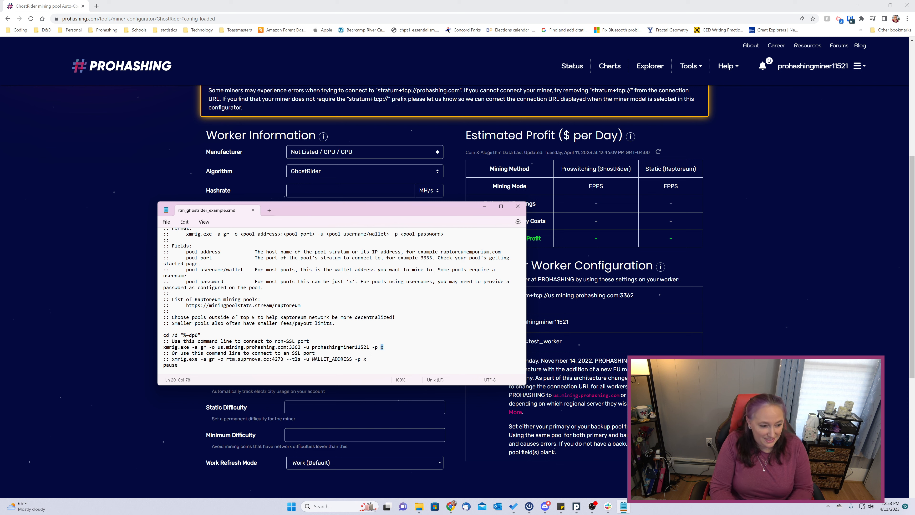
key(ctrl+v)
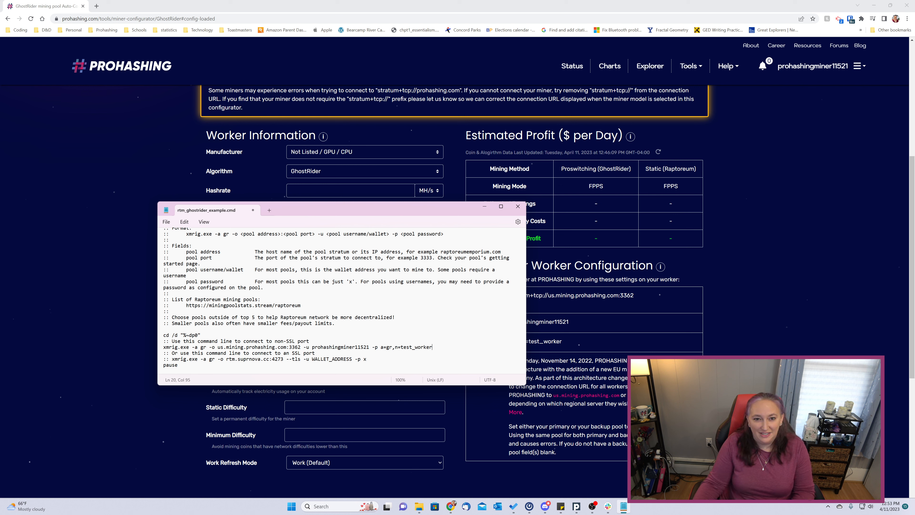
Save rtm_ghostrider_example.cmd and close Notepad.
click(407, 299)
key(ctrl+s)
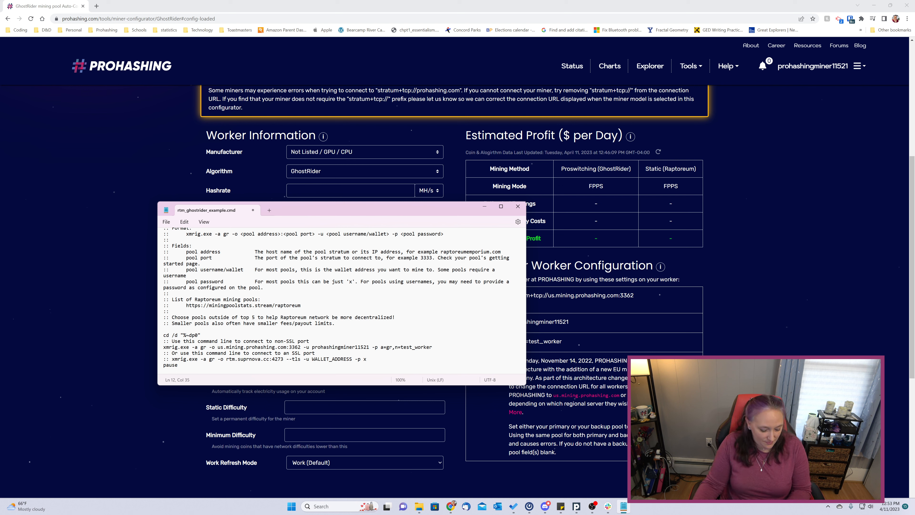
click(518, 206)
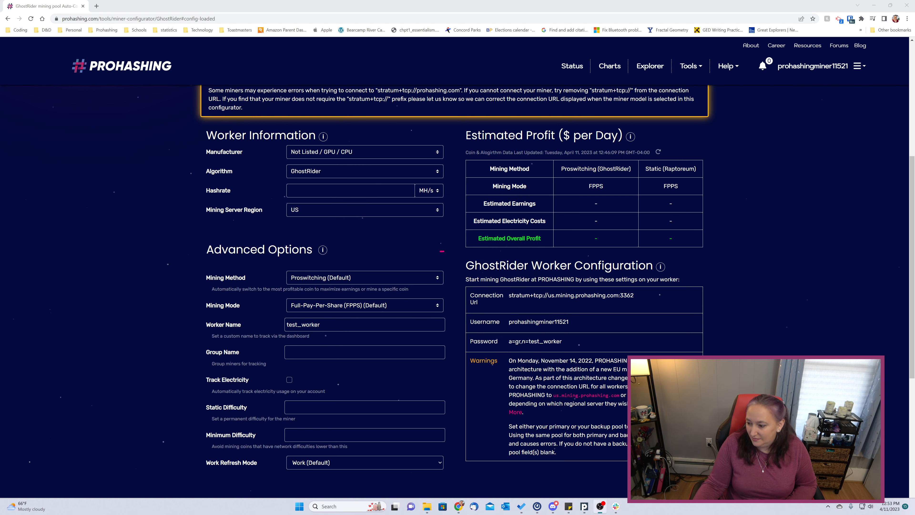
Open config.json from the xmrig-6.19.2 folder in Notepad and scroll to its pools entry.
drag(914, 238, 559, 177)
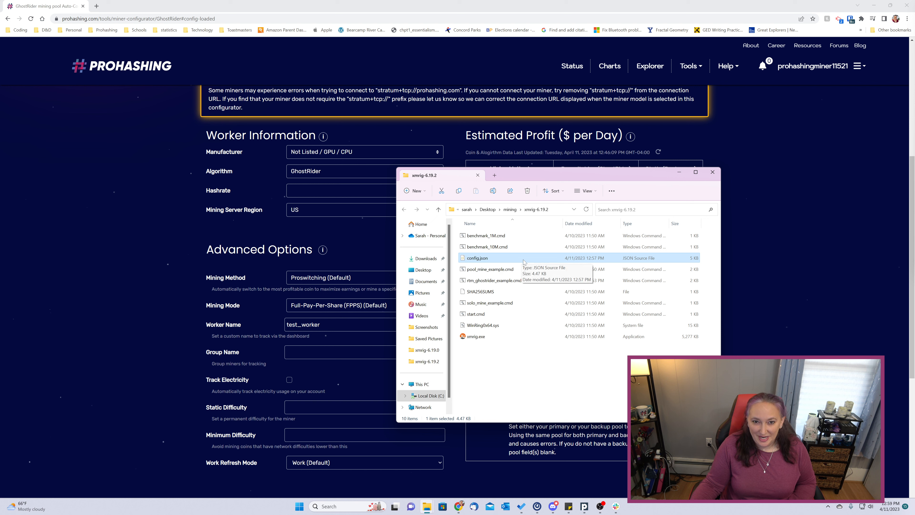
right_click(504, 261)
mouse_move(590, 296)
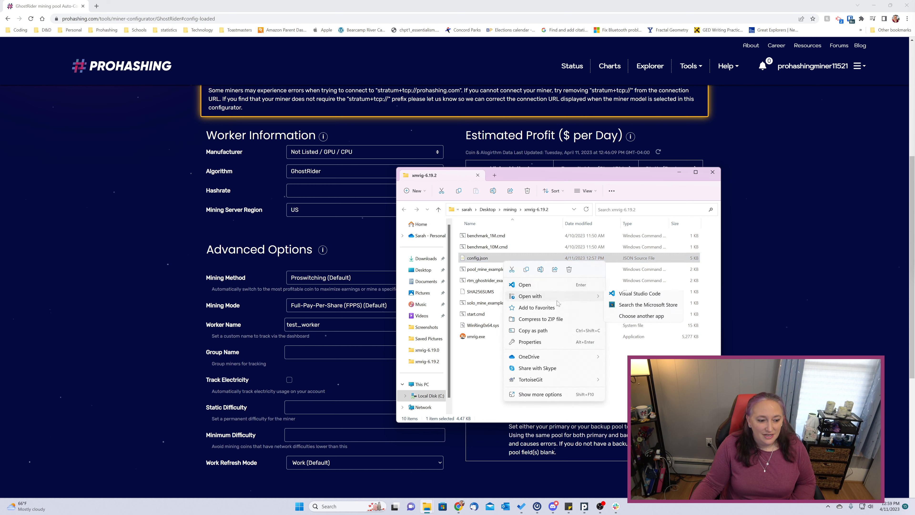
click(619, 297)
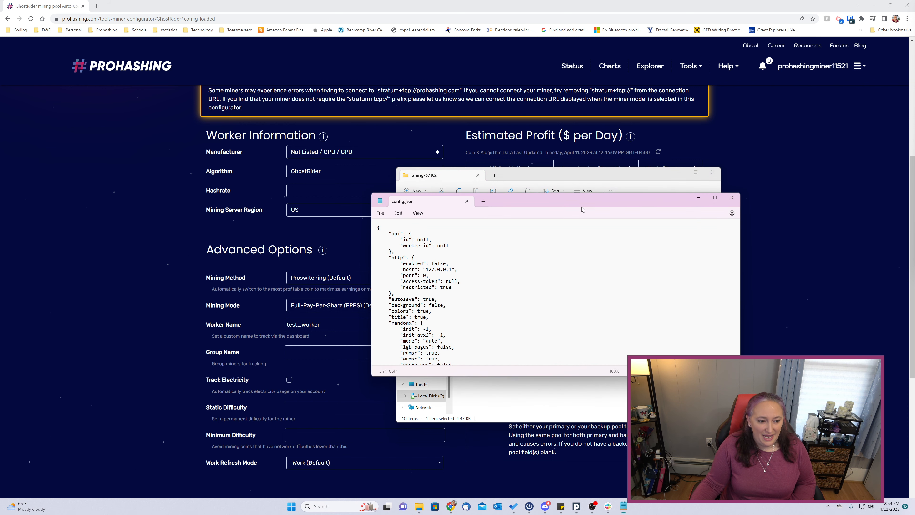
scroll(560, 274, down, 15)
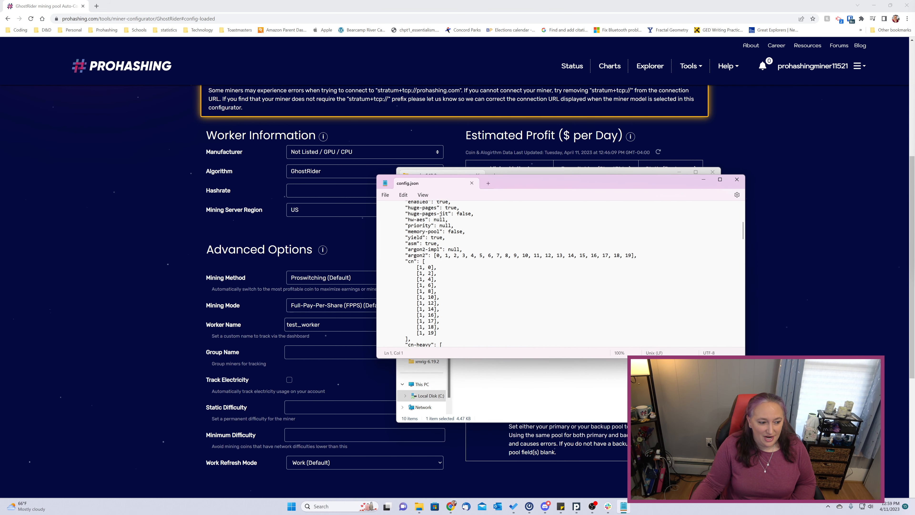
scroll(560, 274, down, 15)
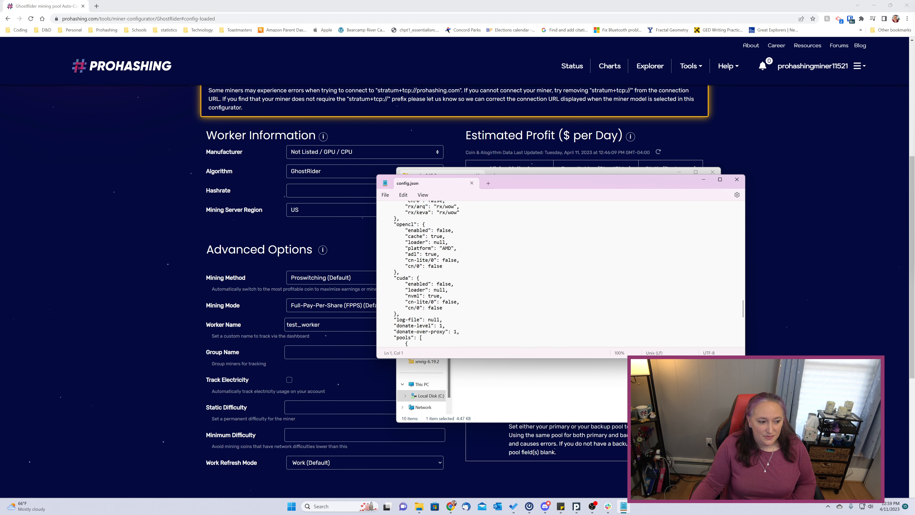
scroll(560, 274, down, 15)
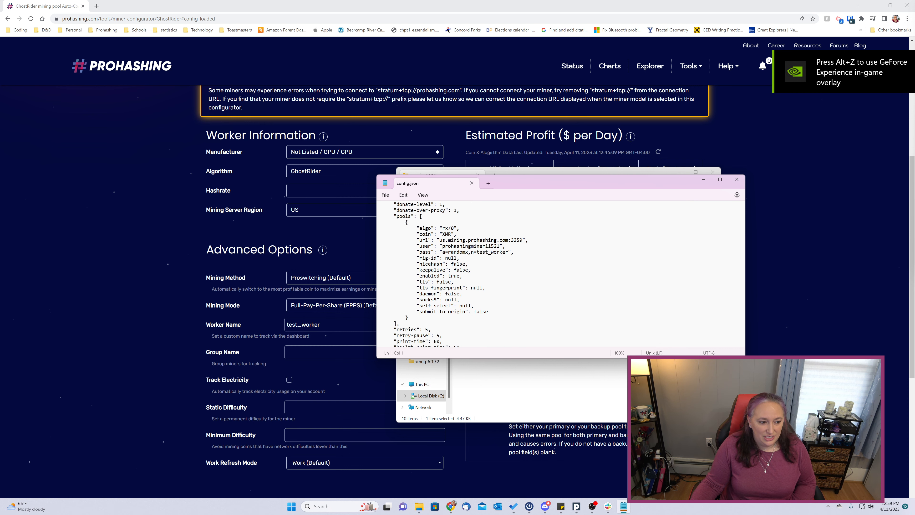
Change the pool's algo to gr, coin to raptoreum, and url port to 3362.
drag(442, 228, 454, 229)
text(gr)
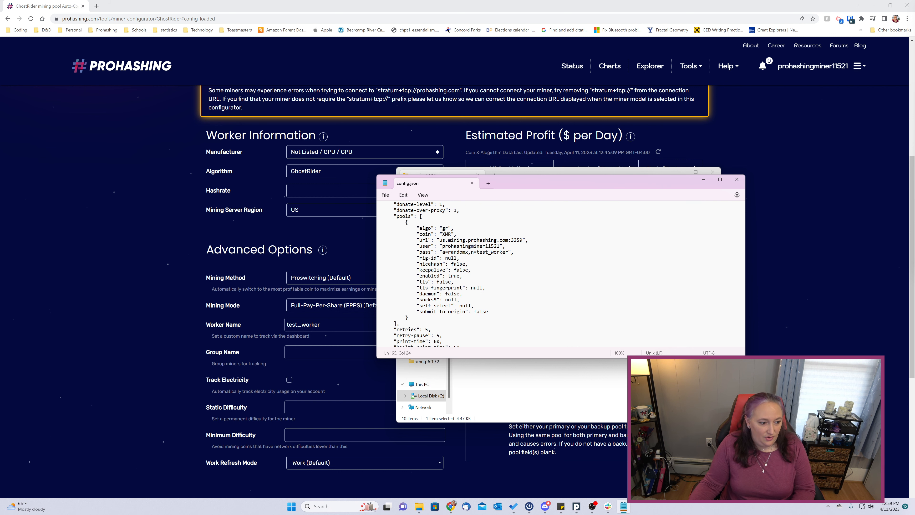
drag(443, 234, 451, 234)
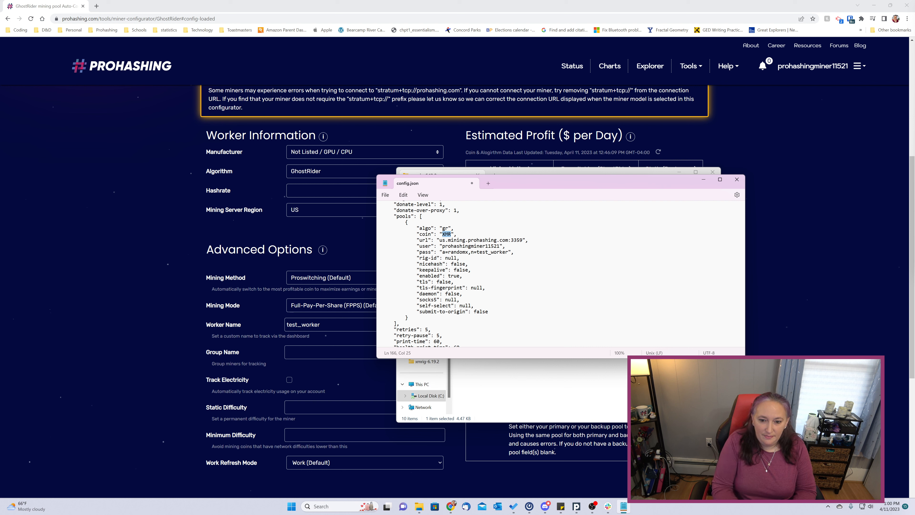
text(raptoreum)
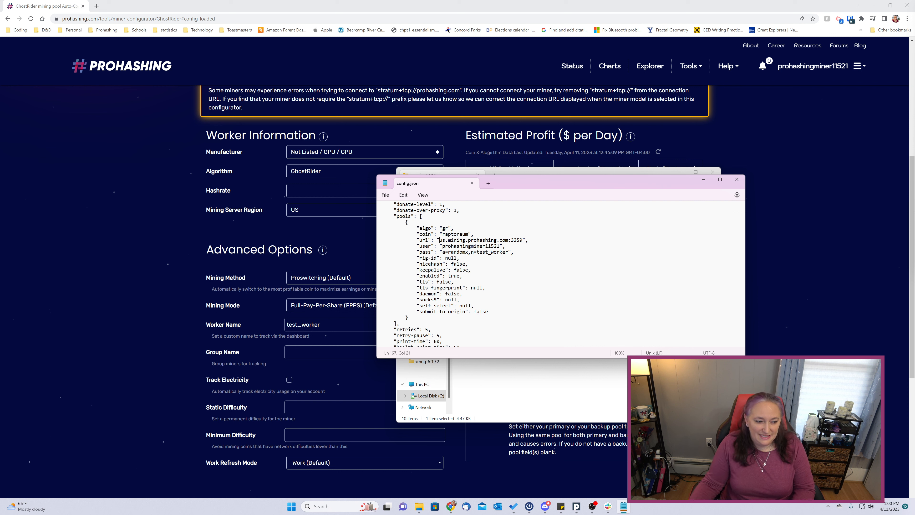
drag(448, 239, 522, 239)
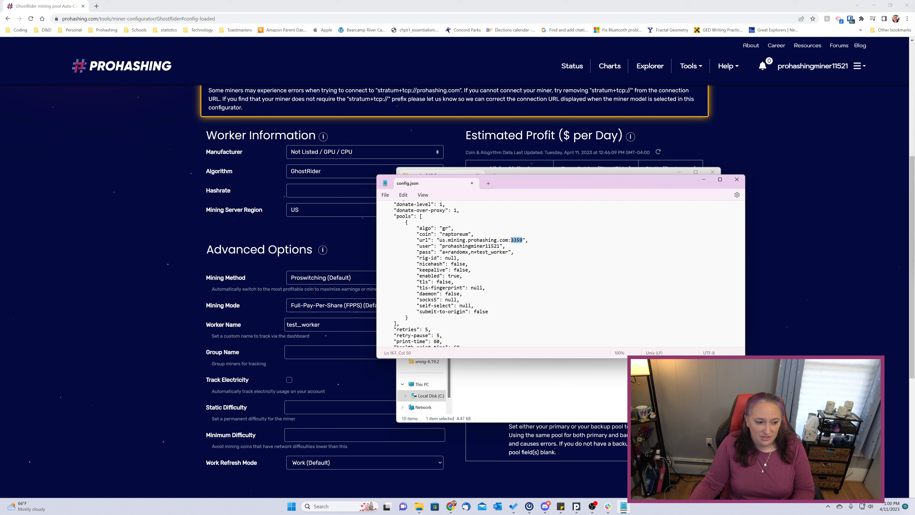
text(3362)
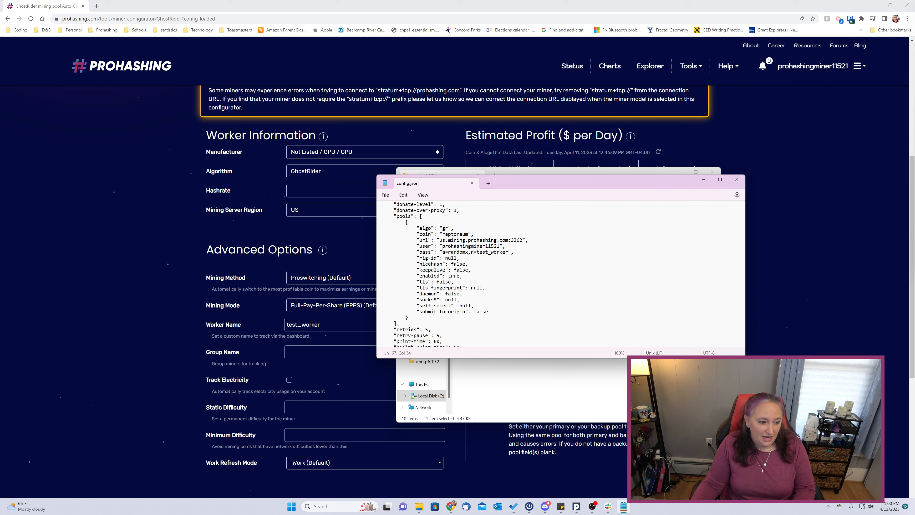
Set the pass to the copied a=gr,n=test_worker password, then close the saved config.json.
drag(442, 245, 499, 245)
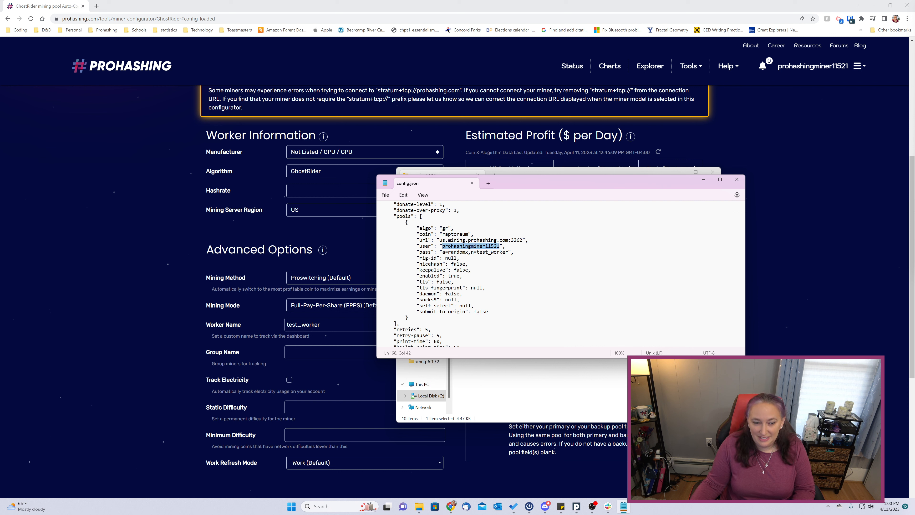
click(440, 252)
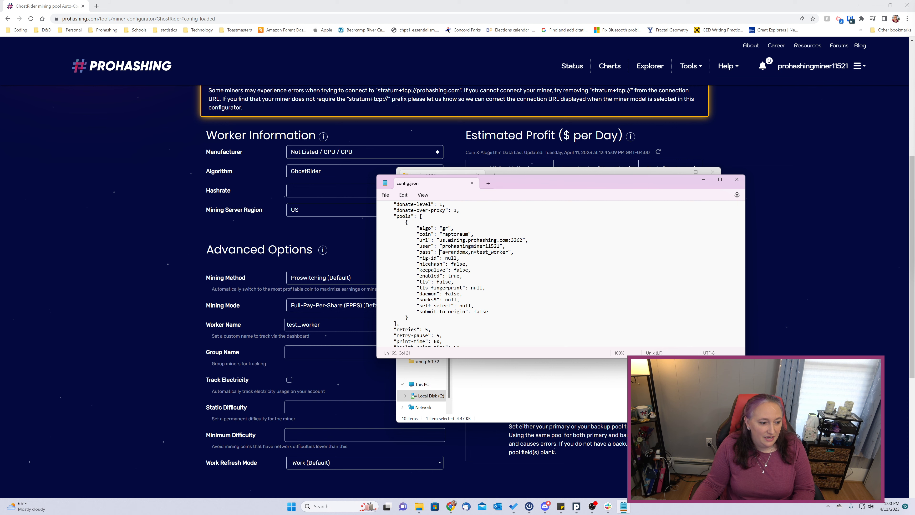
drag(443, 252, 506, 252)
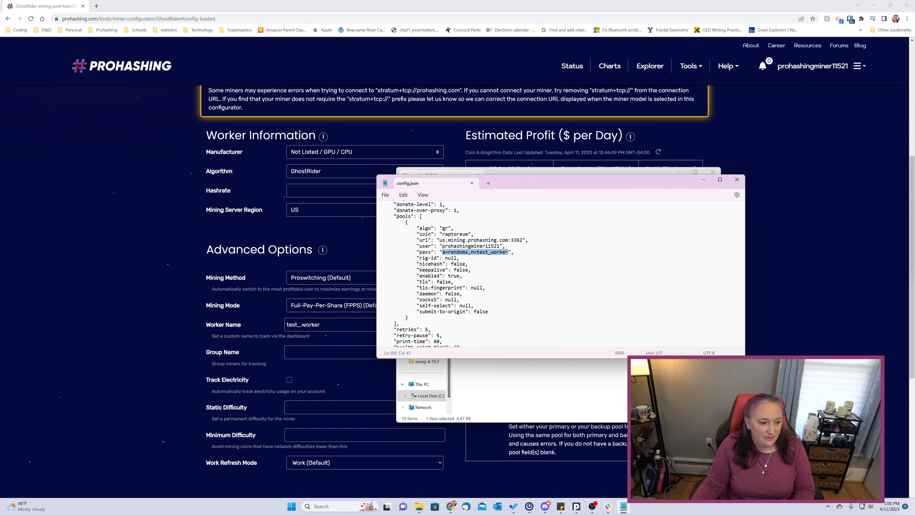
drag(553, 194, 360, 269)
drag(543, 179, 227, 59)
drag(462, 254, 584, 197)
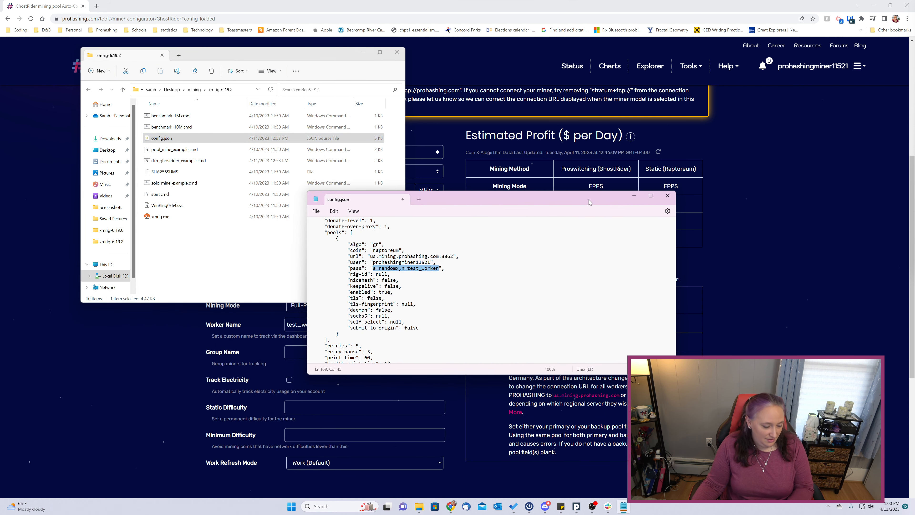
text(a=gr,n=test_worker)
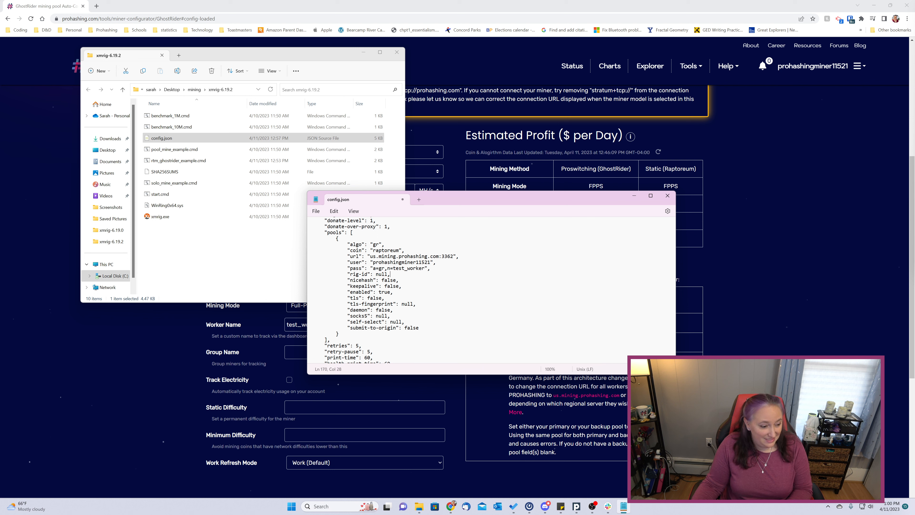
click(667, 195)
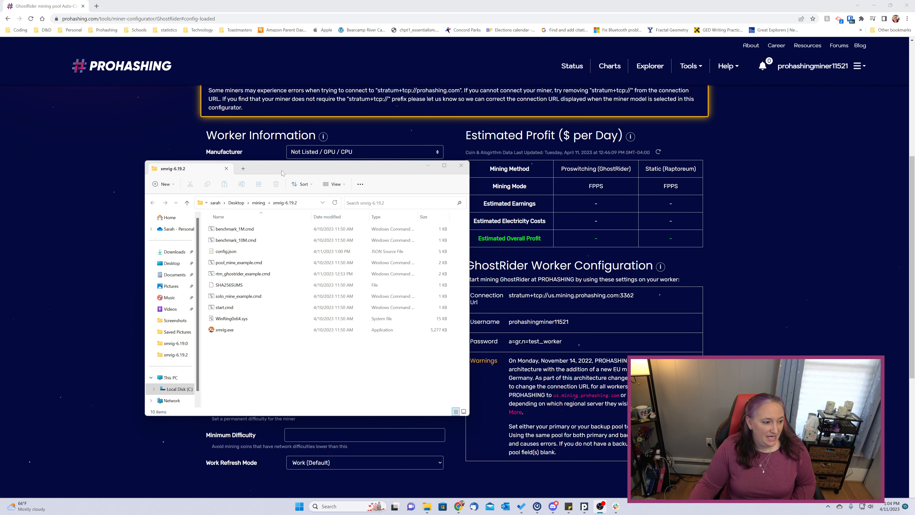
Run xmrig.exe from the xmrig-6.19.2 folder as administrator.
drag(282, 173, 556, 194)
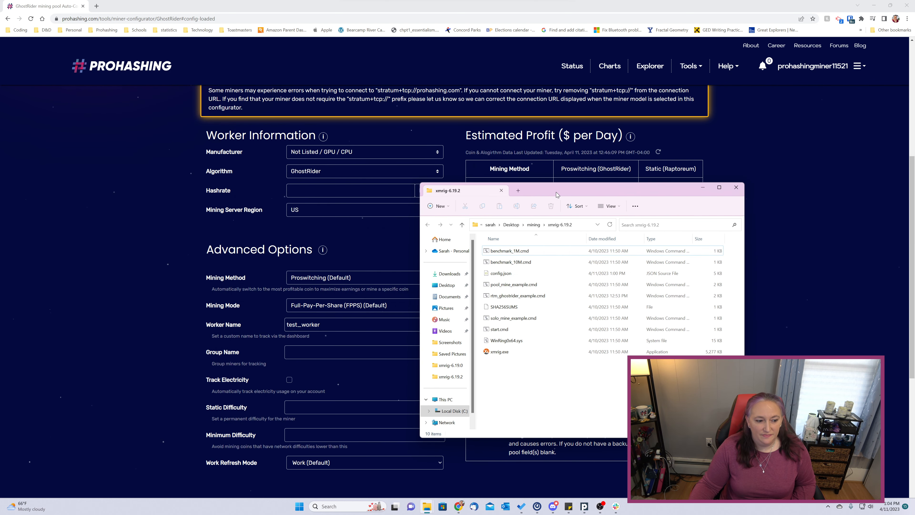
click(525, 299)
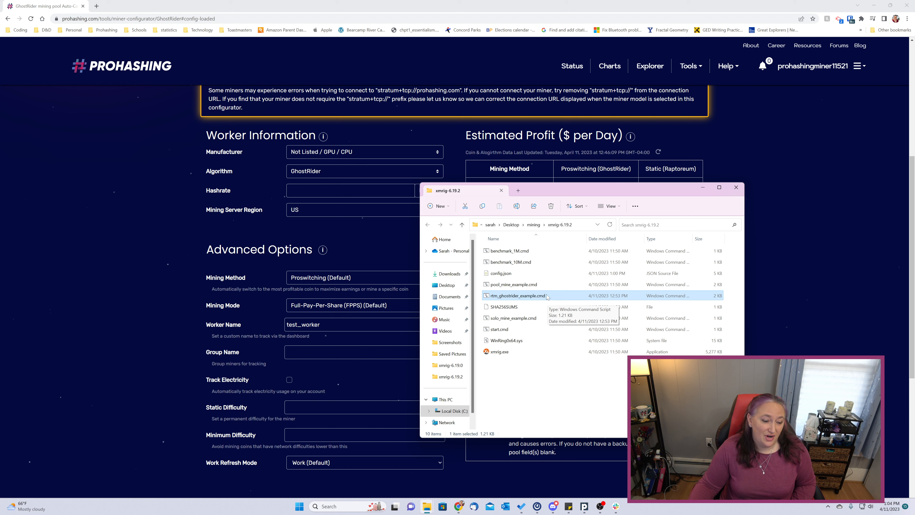
click(516, 353)
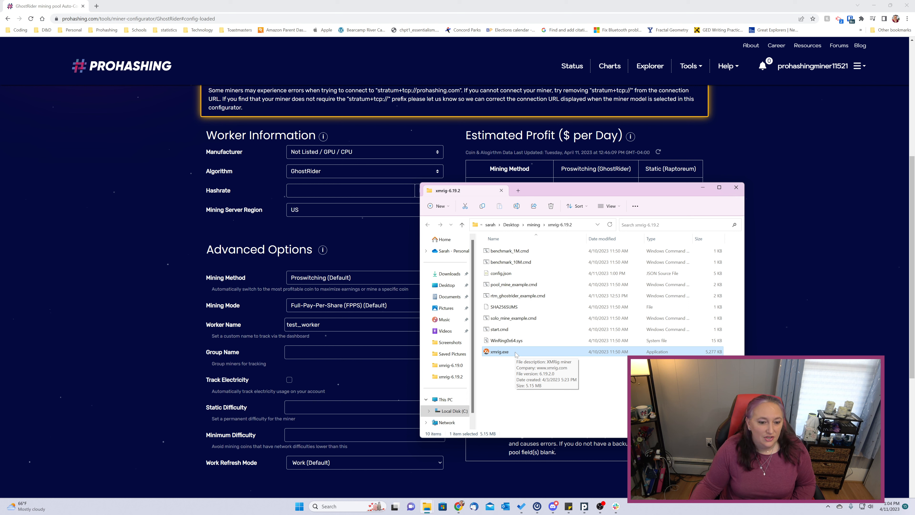
right_click(516, 354)
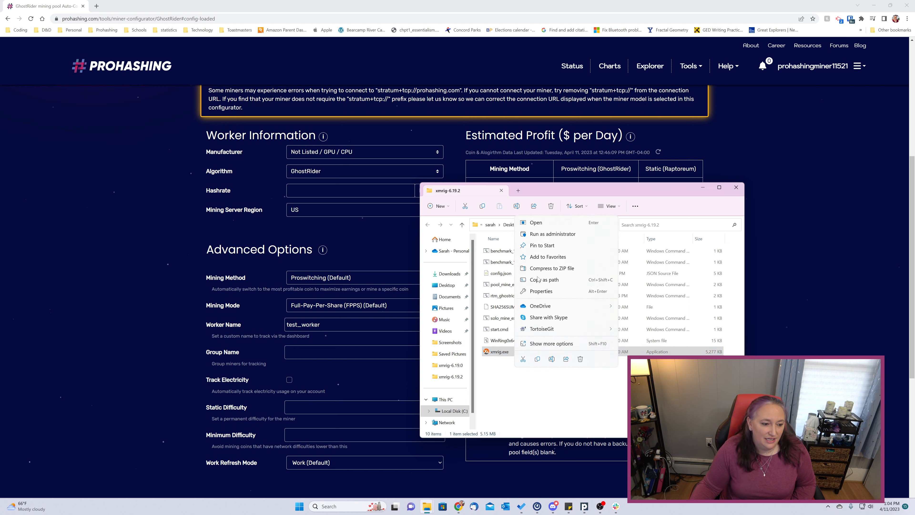
click(551, 234)
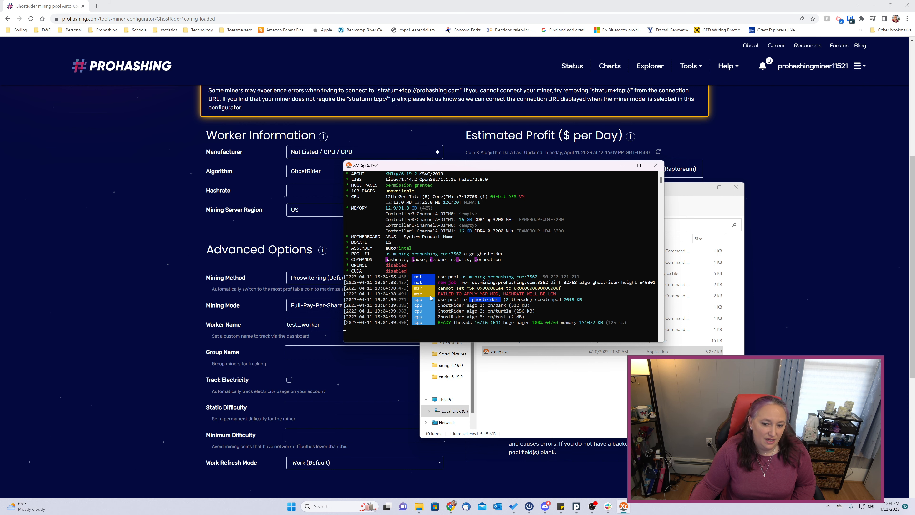
Bring the PROHASHING GhostRider configurator page back in front of the XMRig console.
click(776, 196)
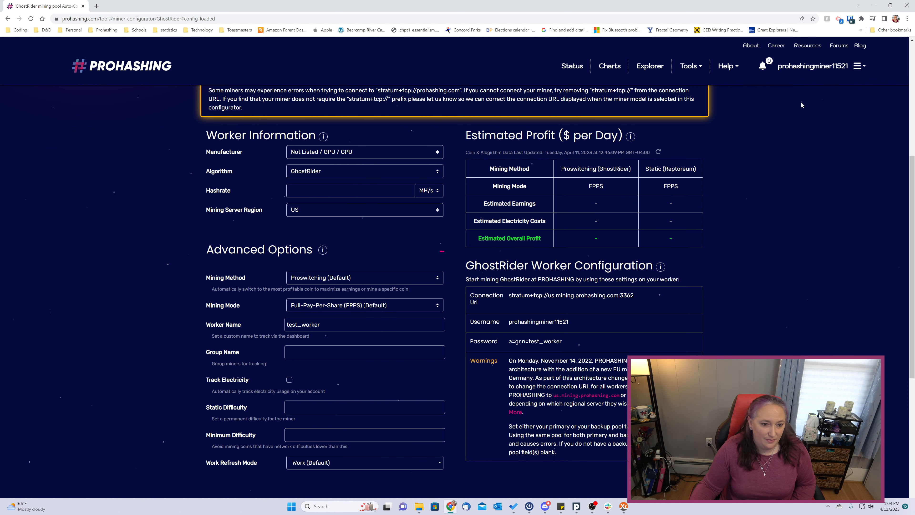
Go to the PROHASHING Dashboard and expand test_worker to show GhostRider and Raptoreum details.
click(860, 65)
click(829, 86)
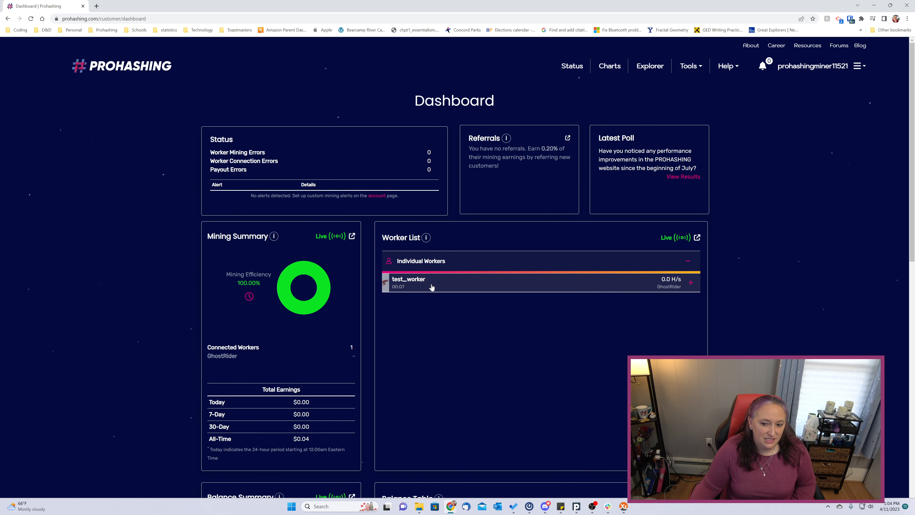
click(431, 286)
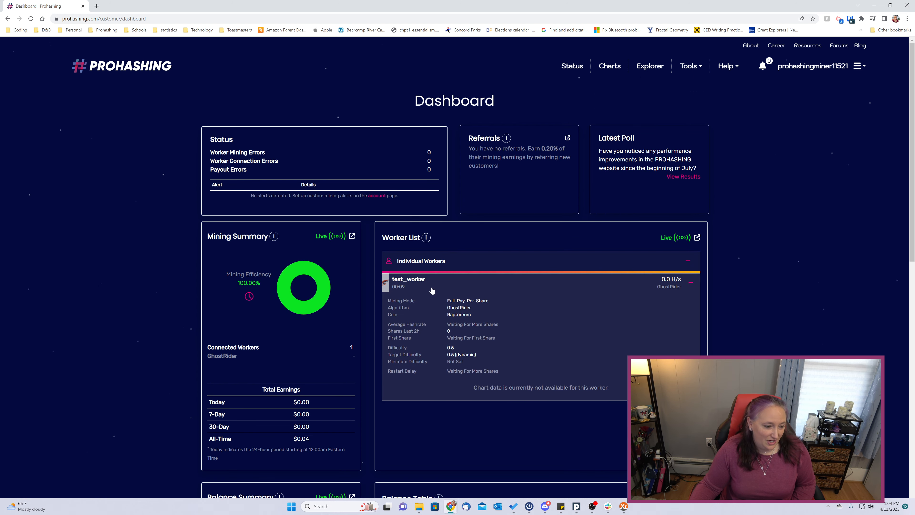